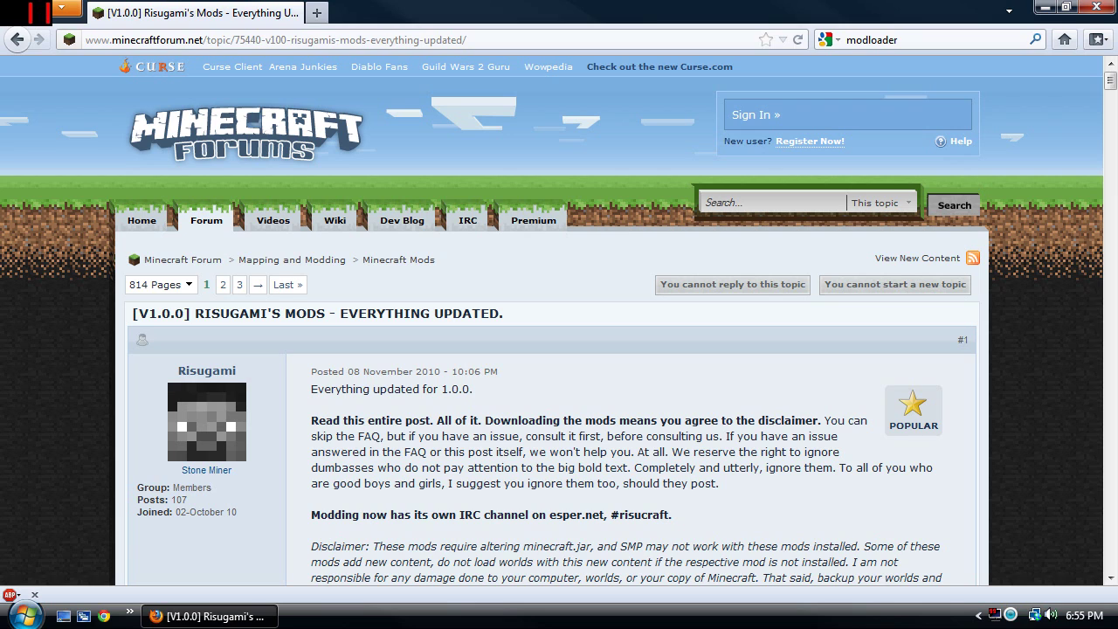
Download ModLoader 1.0.0 from the mods forum topic through its Adfly link, skip the ad and save ModLoader.zip.
key("ctrl+l")
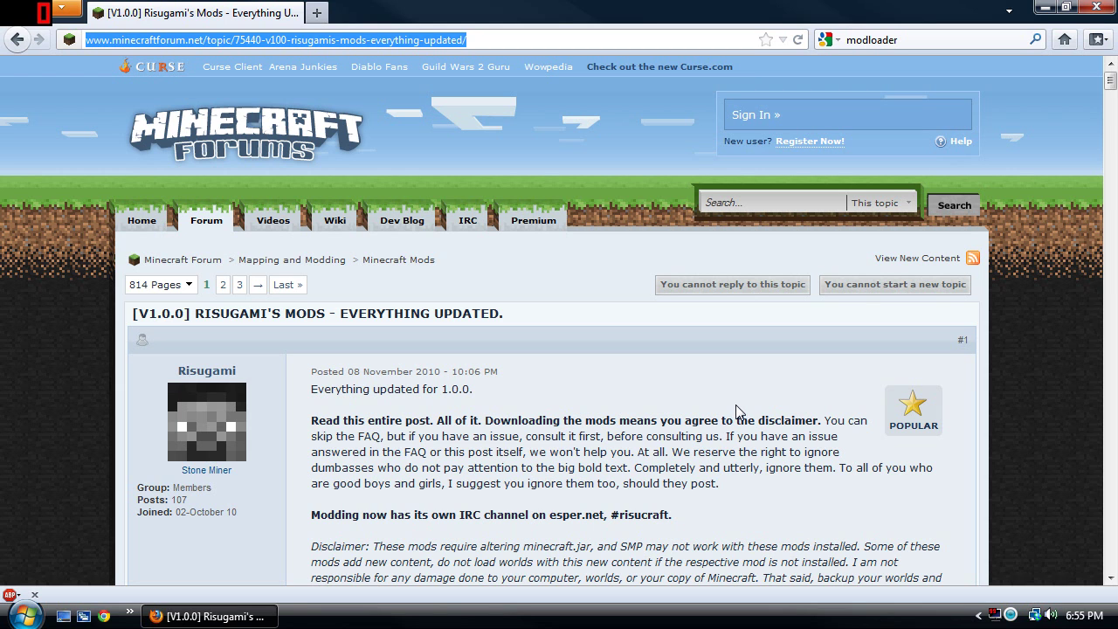
scroll(773, 453, "down", 15)
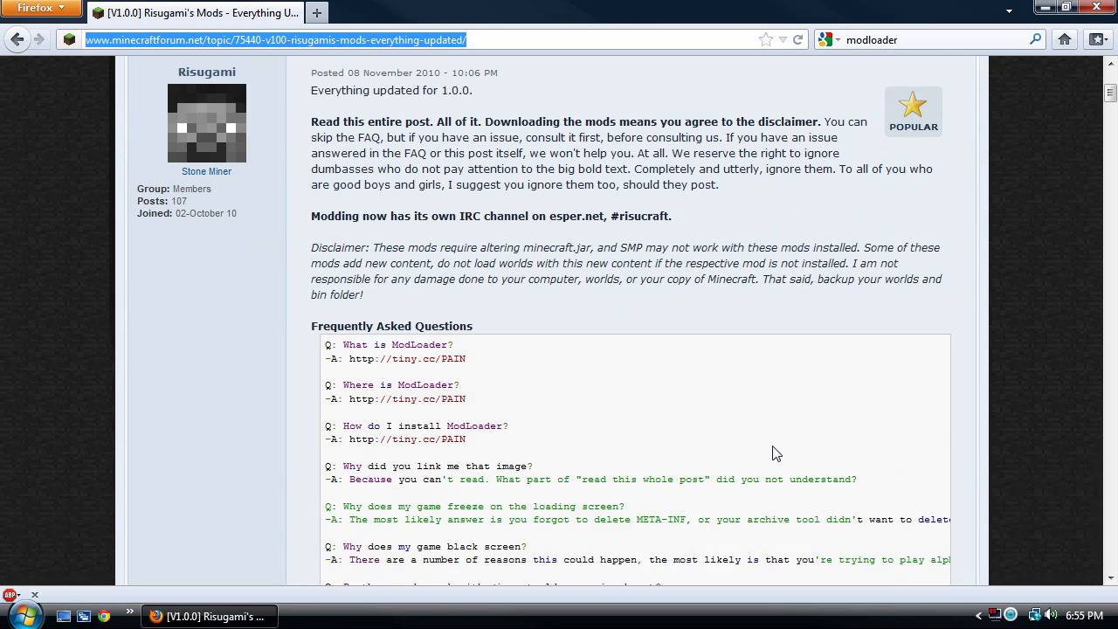
scroll(772, 452, "down", 10)
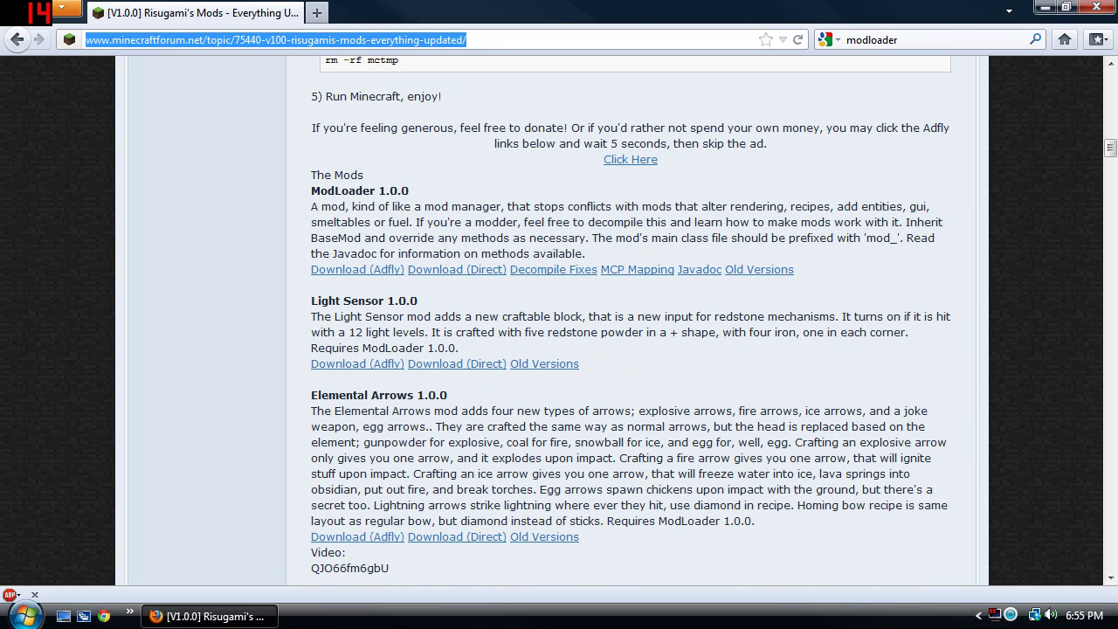
left_click_drag(428, 195, 312, 192)
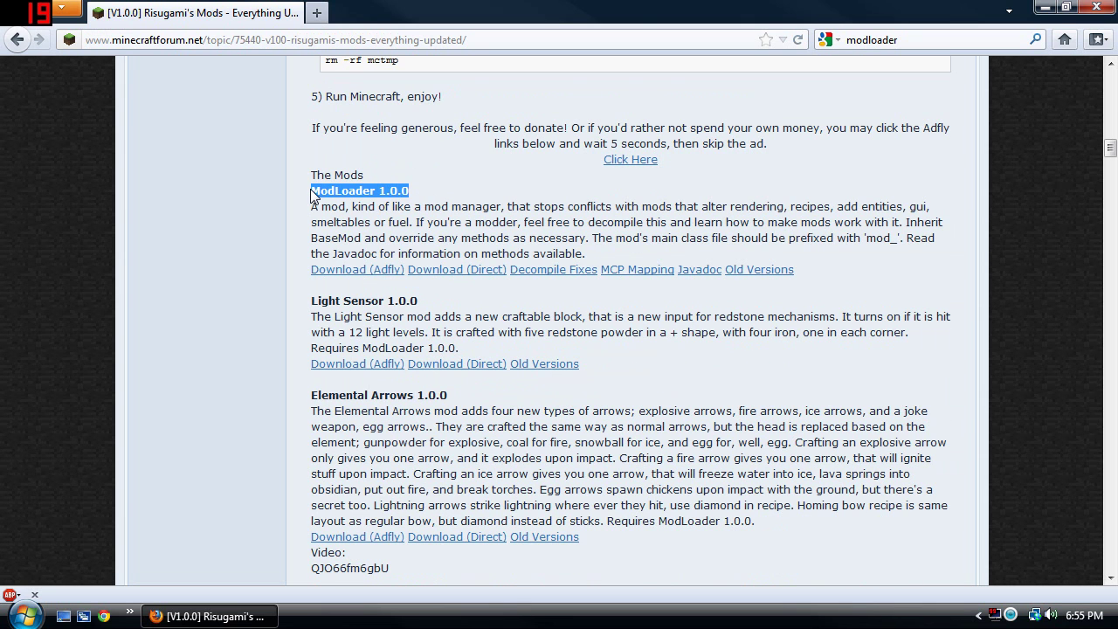
left_click(619, 253)
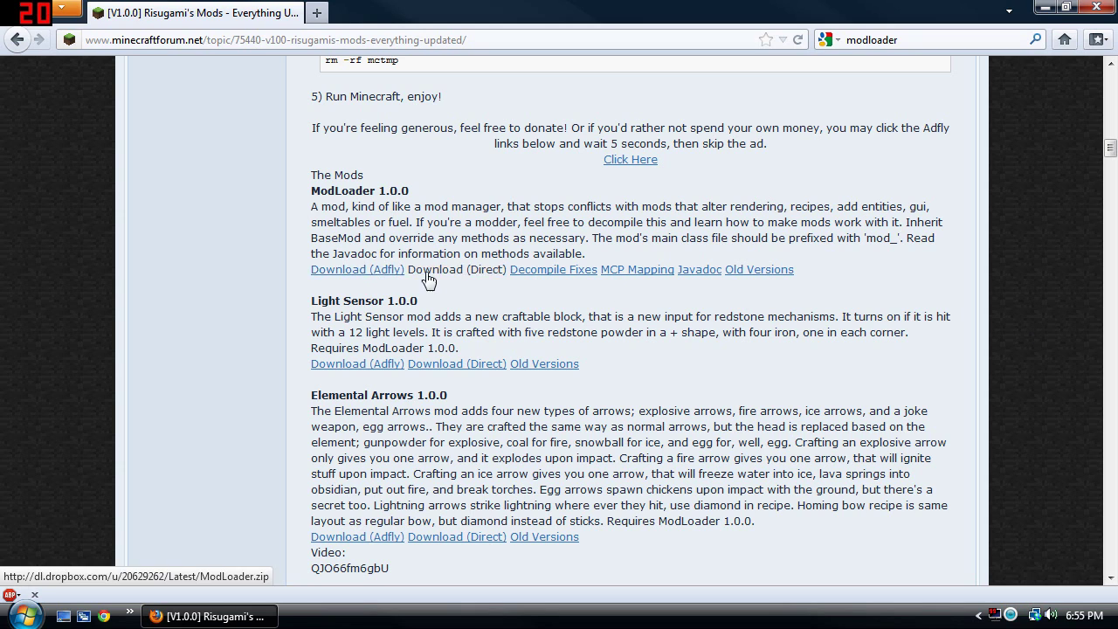
left_click(365, 270)
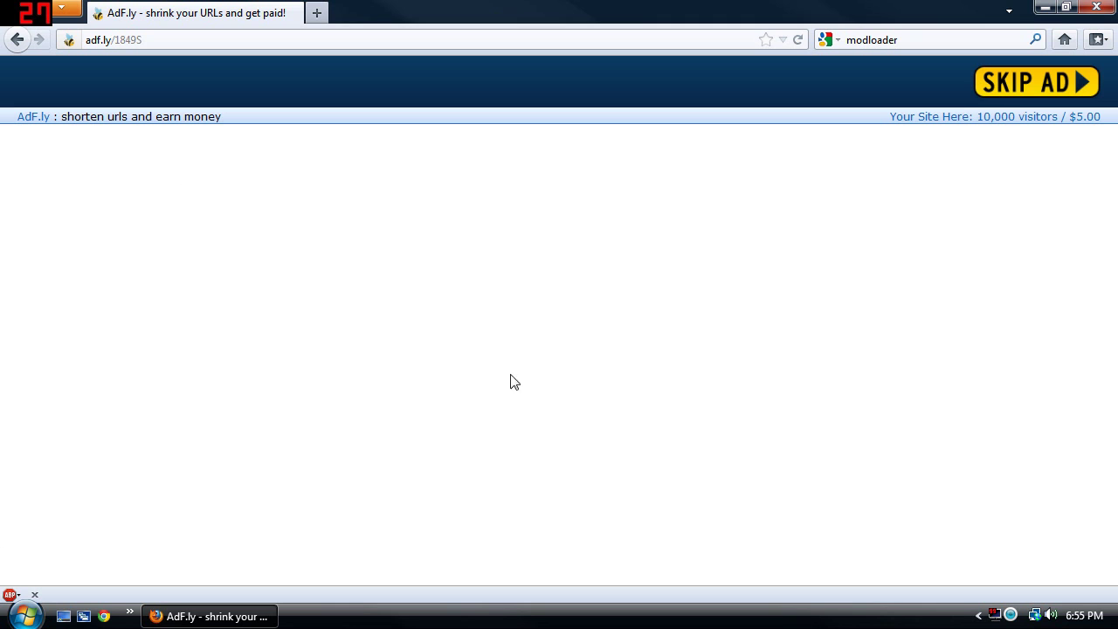
left_click(1048, 87)
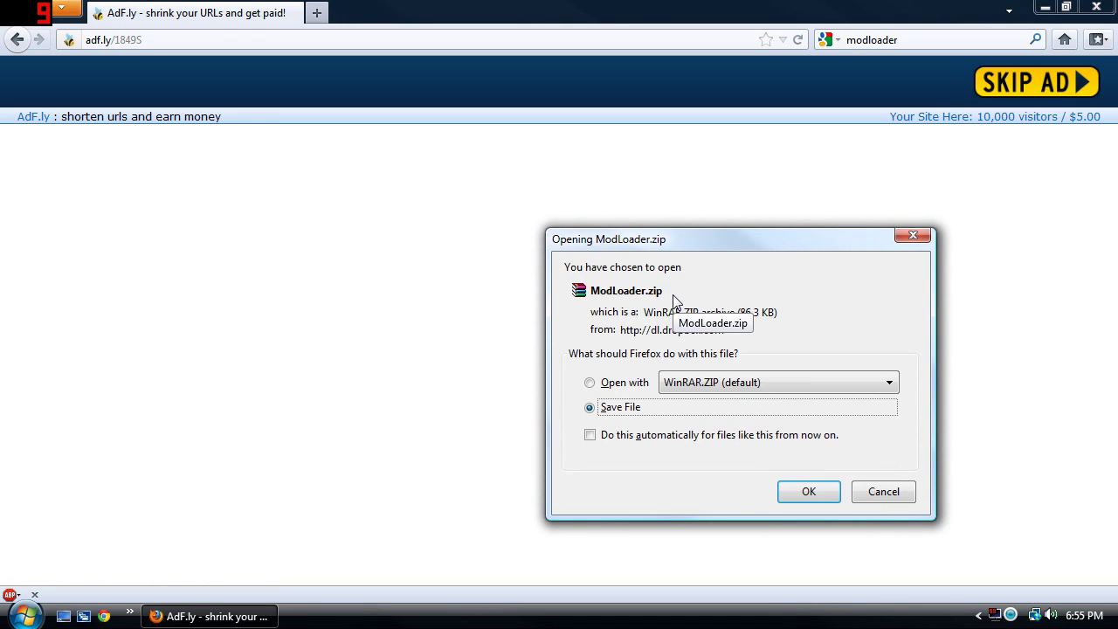
left_click(808, 492)
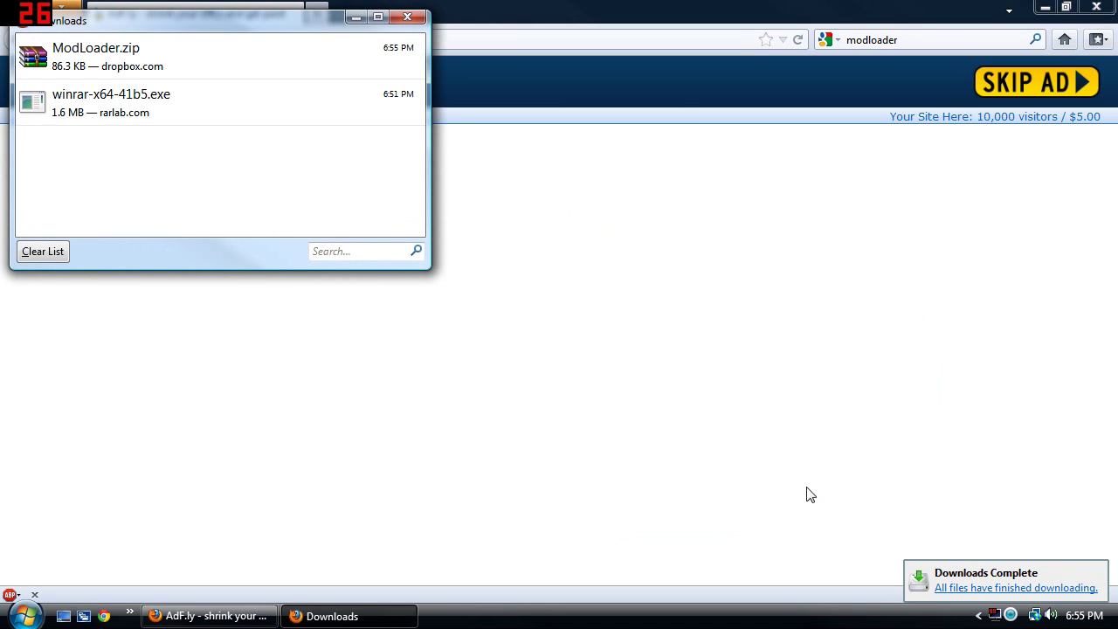
Remove the winrar-x64-41b5.exe entry from the download list and open the folder containing ModLoader.zip.
right_click(187, 107)
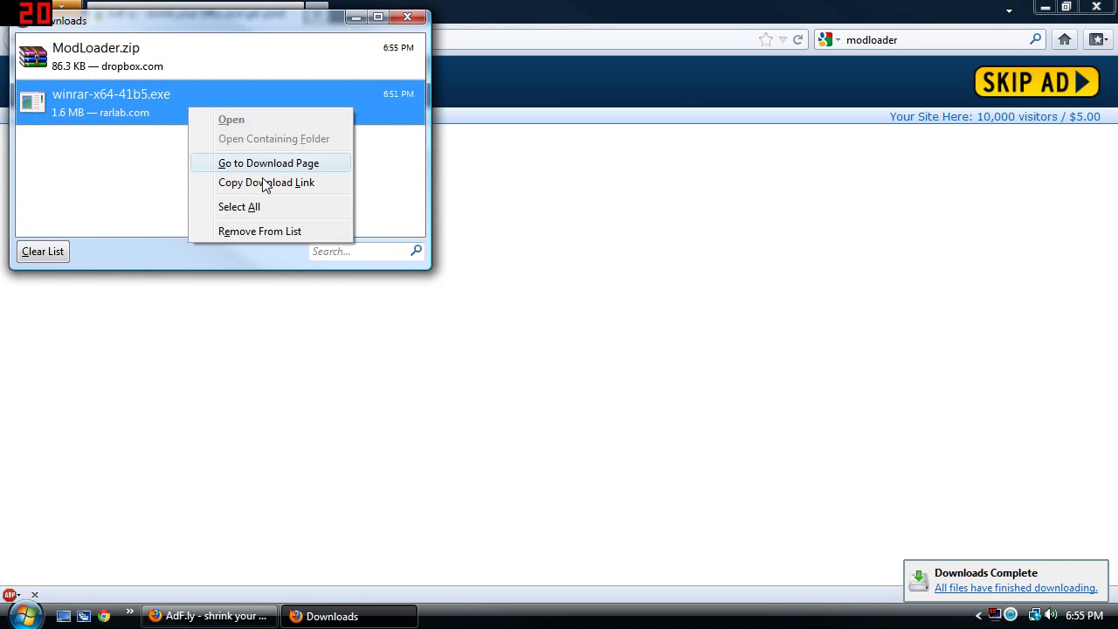
left_click(259, 232)
right_click(117, 58)
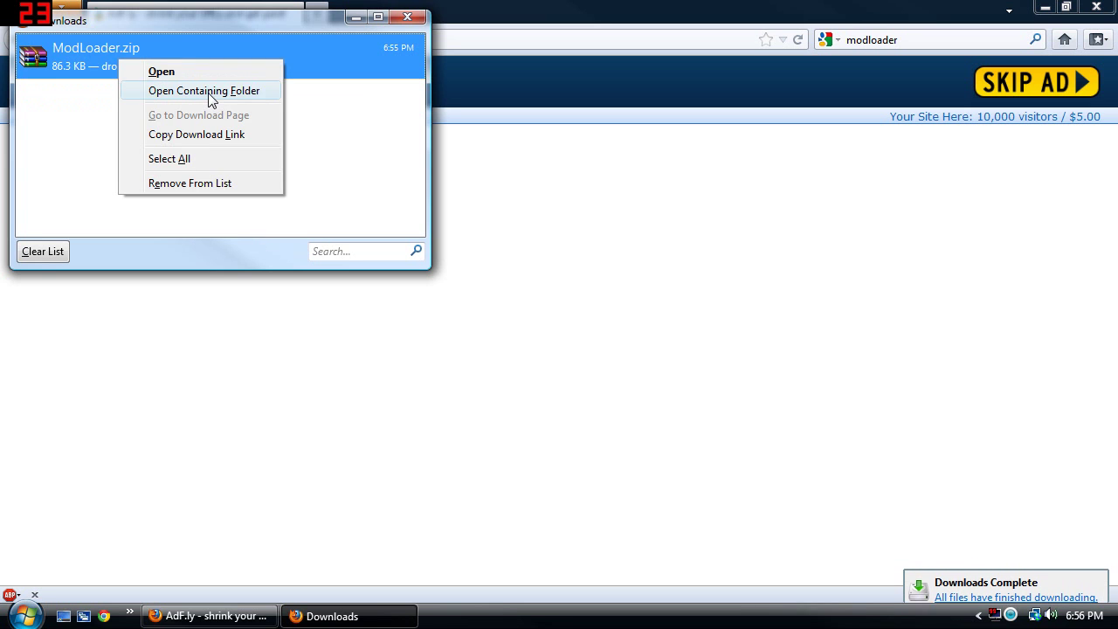
left_click(208, 93)
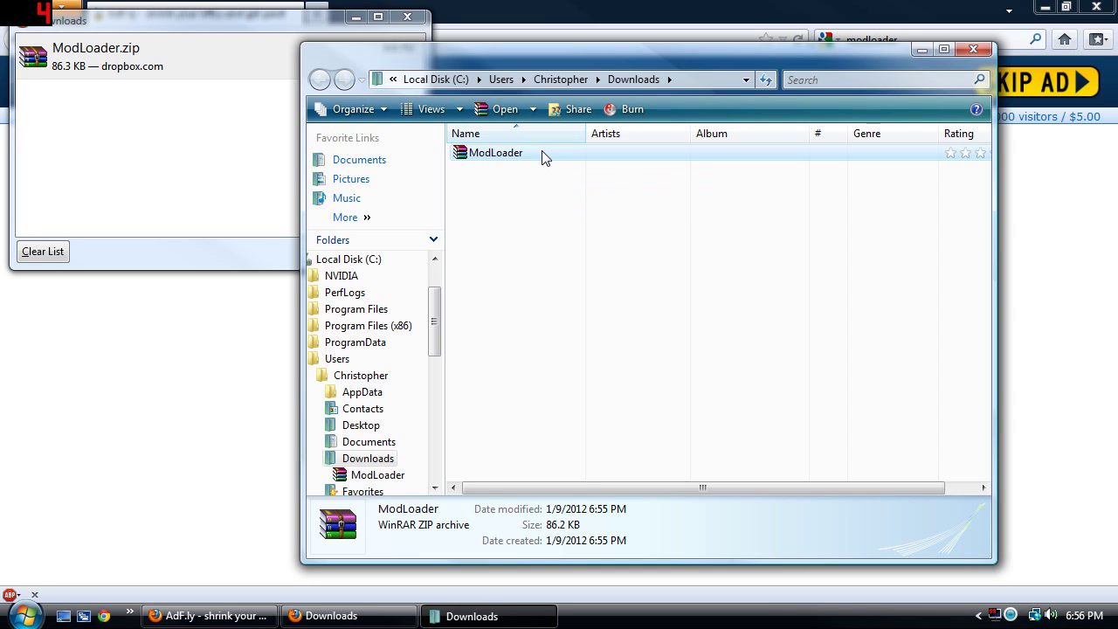
Extract ModLoader.zip into its own ModLoader folder in Downloads and open that folder.
right_click(542, 155)
left_click(617, 221)
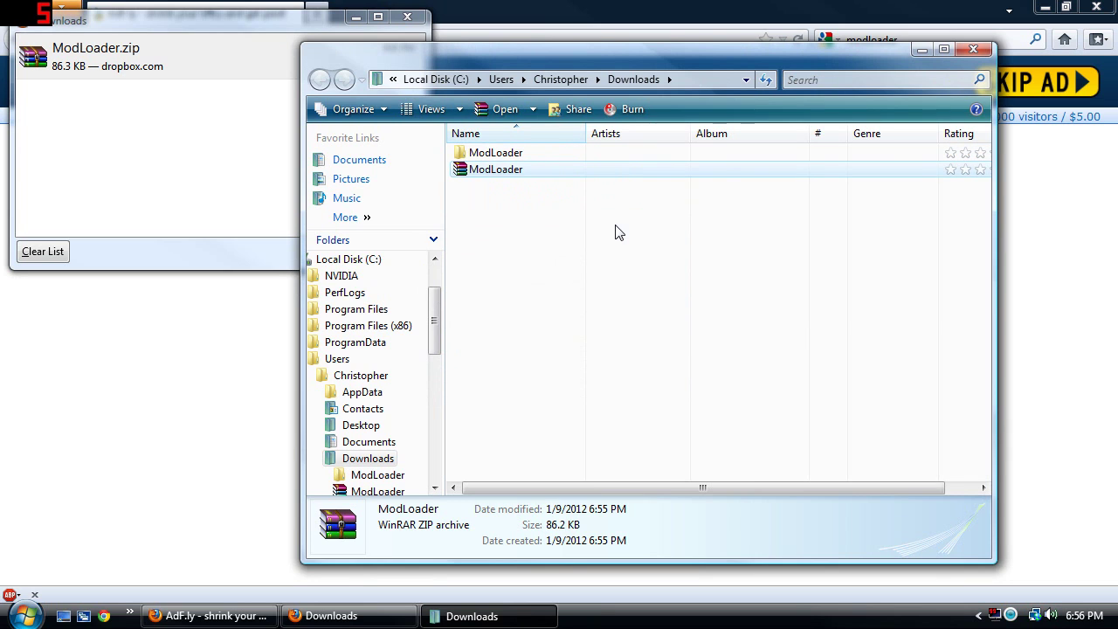
double_click(537, 154)
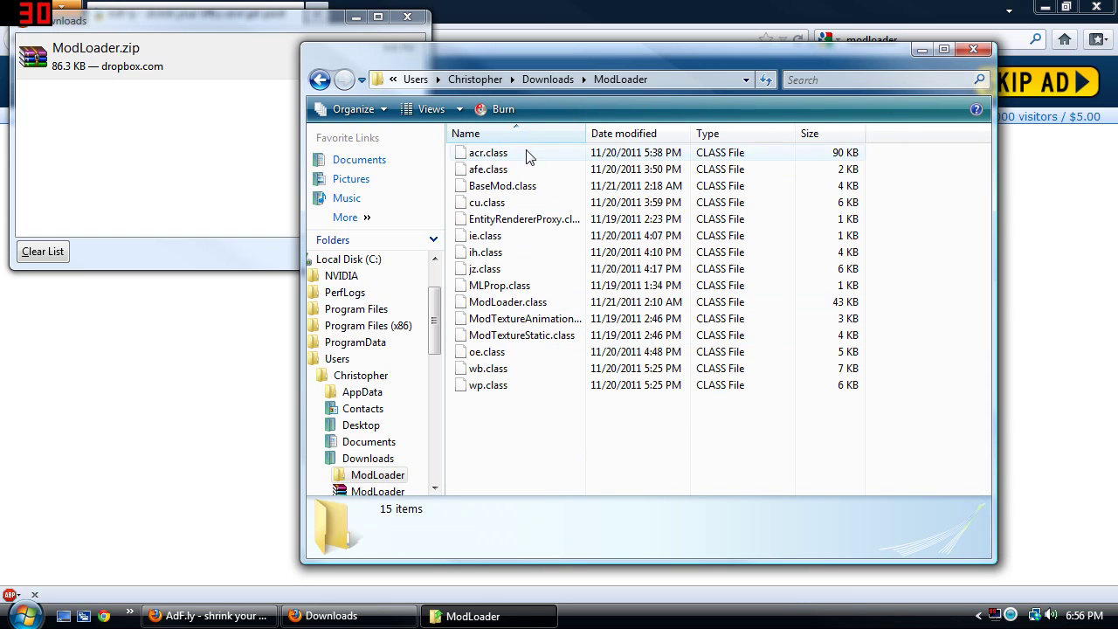
Close the download list and the browser, keeping the extracted ModLoader folder open.
left_click(407, 16)
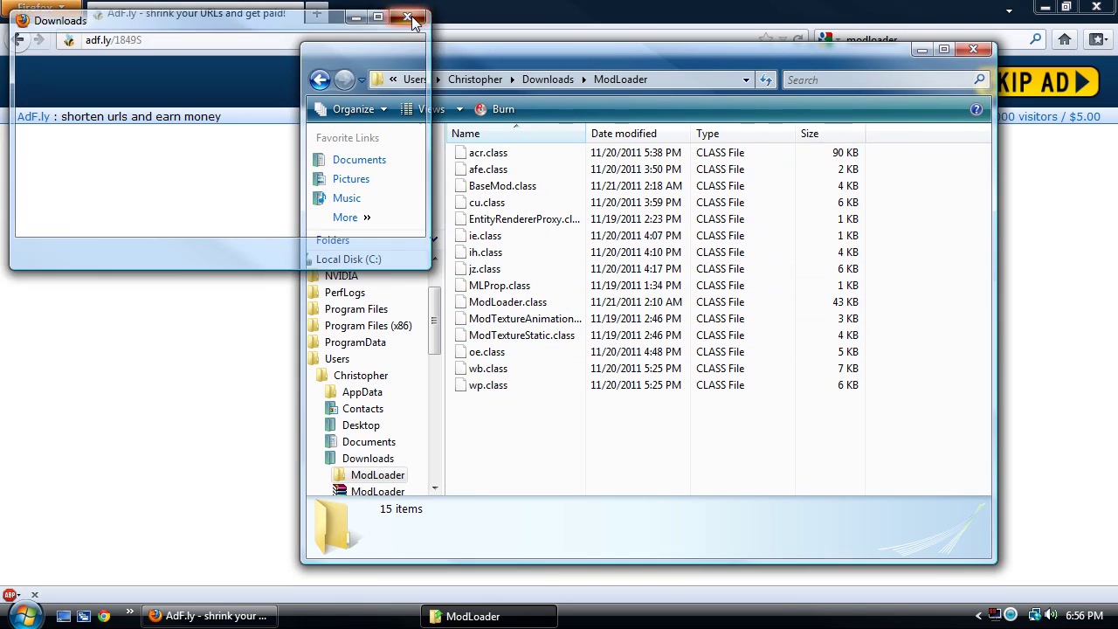
left_click(1097, 8)
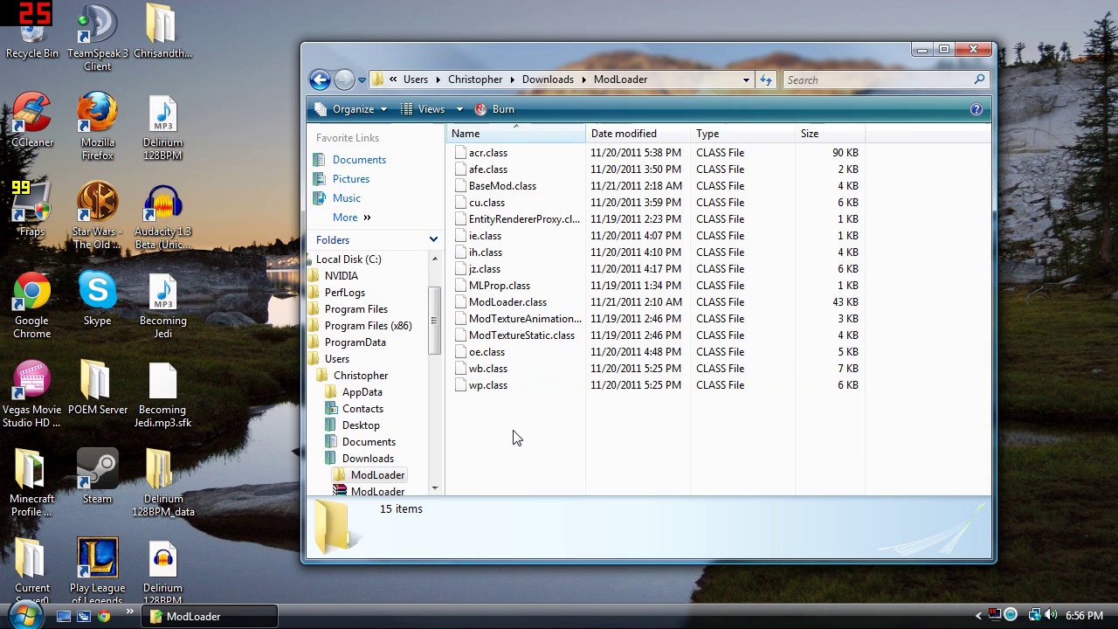
left_click_drag(518, 428, 511, 144)
mouse_move(512, 429)
left_mouse_down()
mouse_move(494, 460)
mouse_move(502, 423)
left_mouse_up()
Open the Minecraft Profile Manager folder from the desktop and arrange its window beside the ModLoader folder window.
double_click(31, 477)
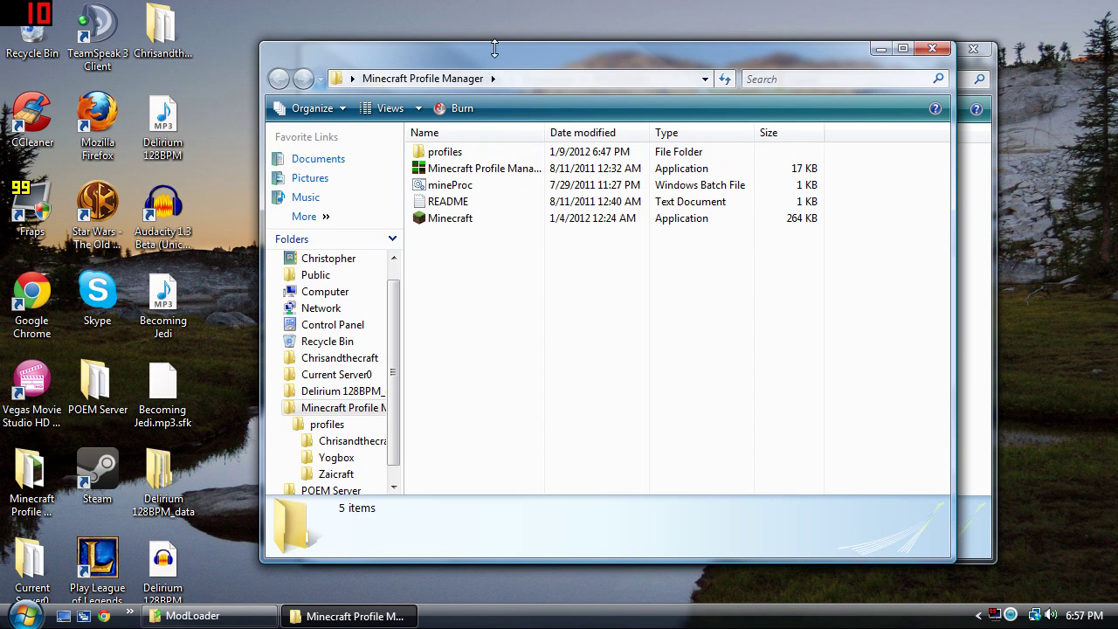
left_click_drag(501, 61, 277, 62)
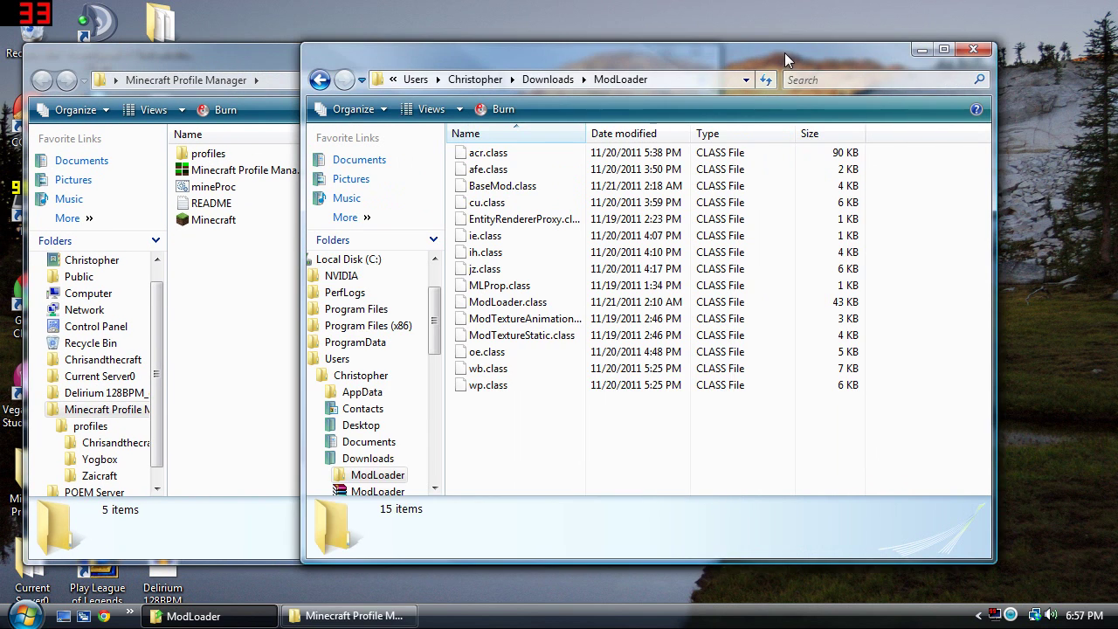
left_click_drag(784, 52, 888, 64)
left_click(318, 63)
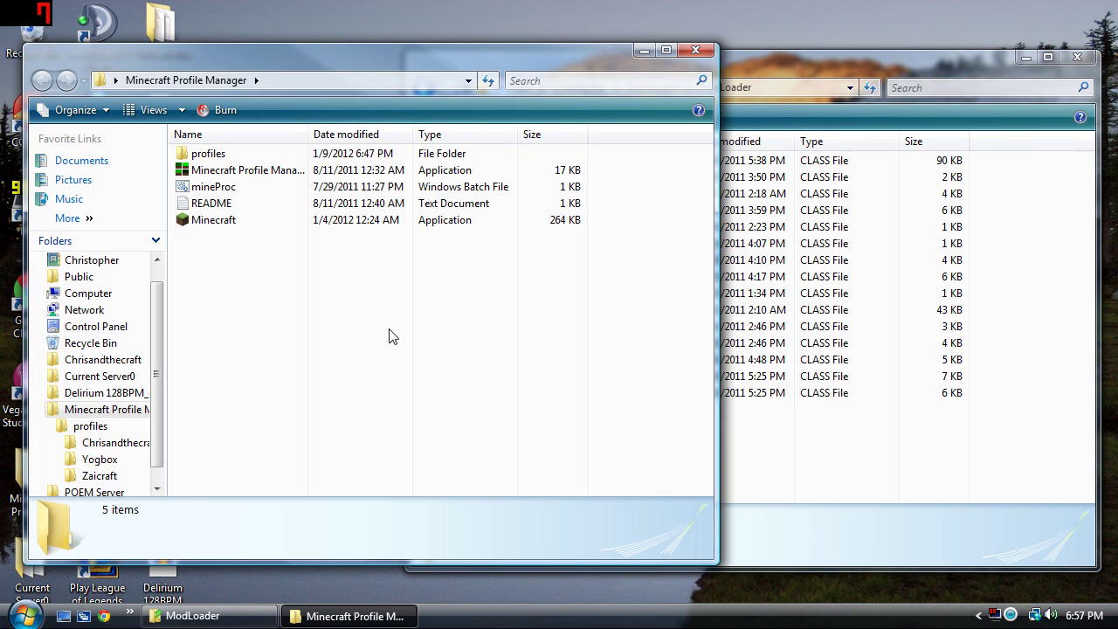
Open the minecraft JAR file in WinRAR from the Chrisandthecraft profile's .minecraft\bin folder.
double_click(236, 153)
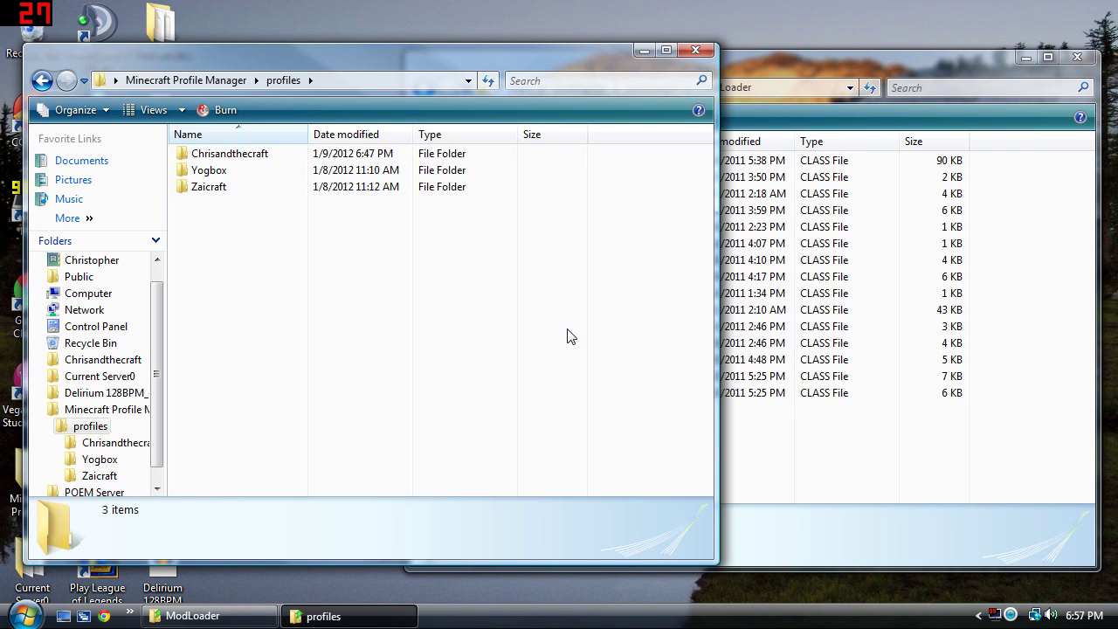
double_click(289, 159)
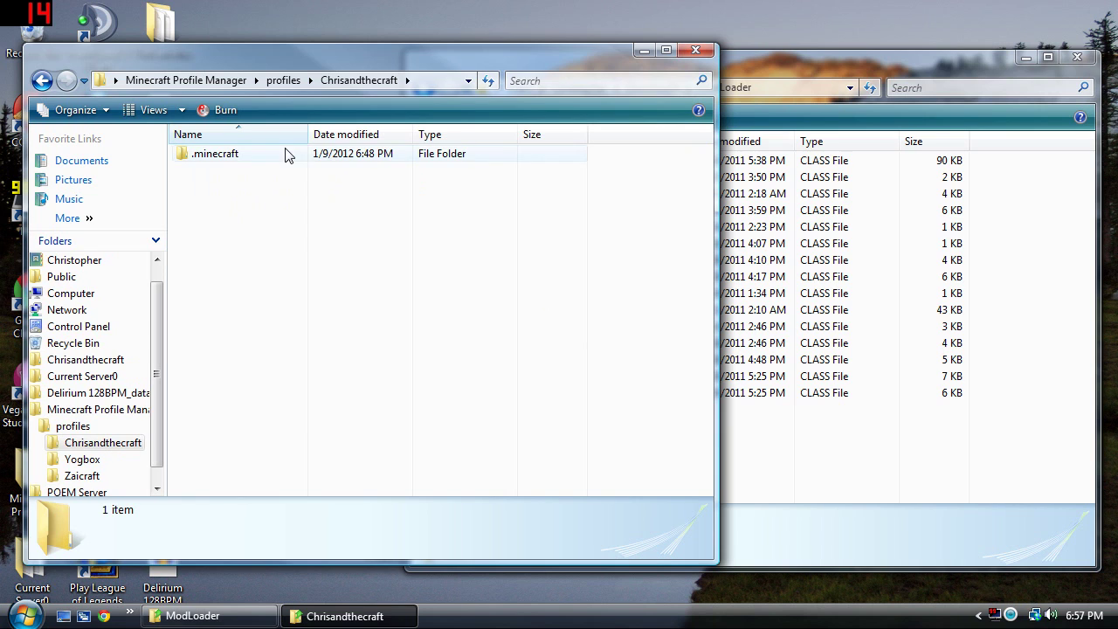
double_click(269, 157)
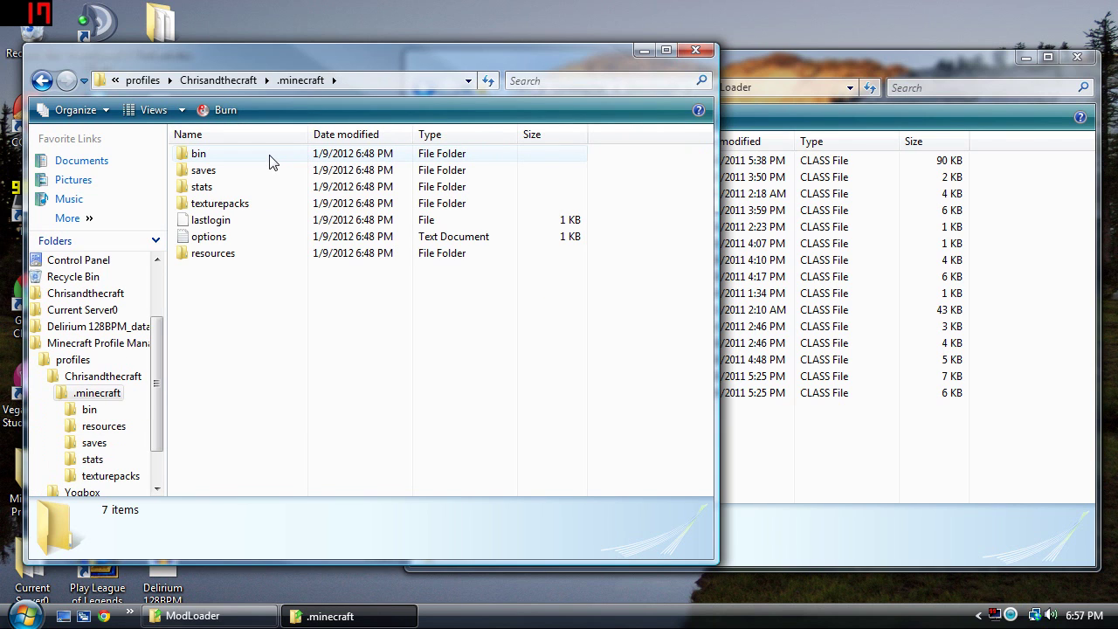
double_click(240, 165)
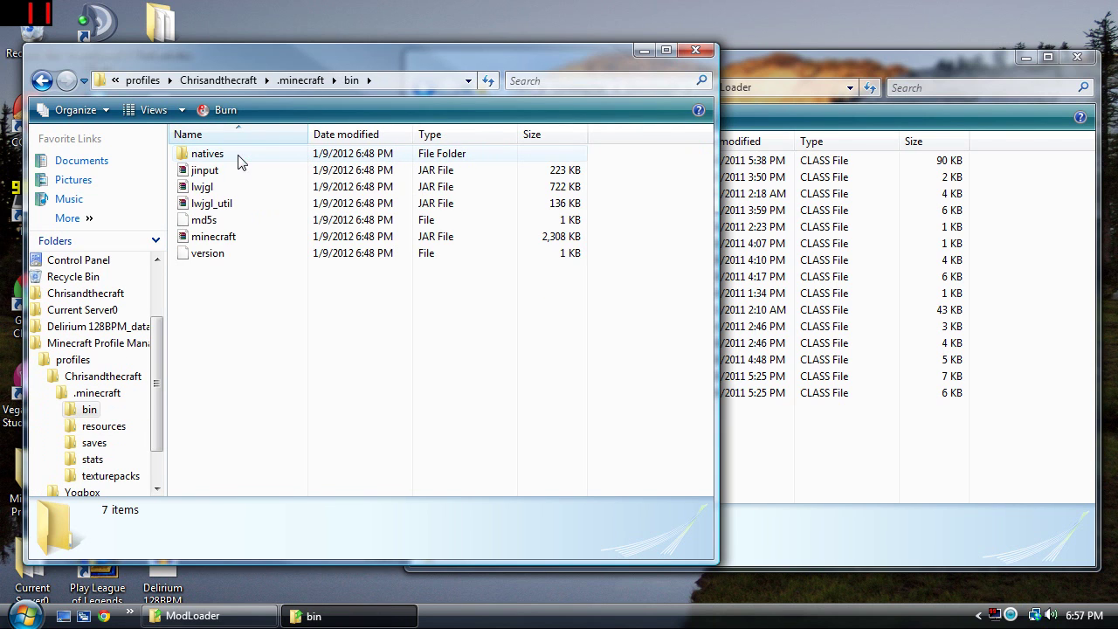
double_click(249, 244)
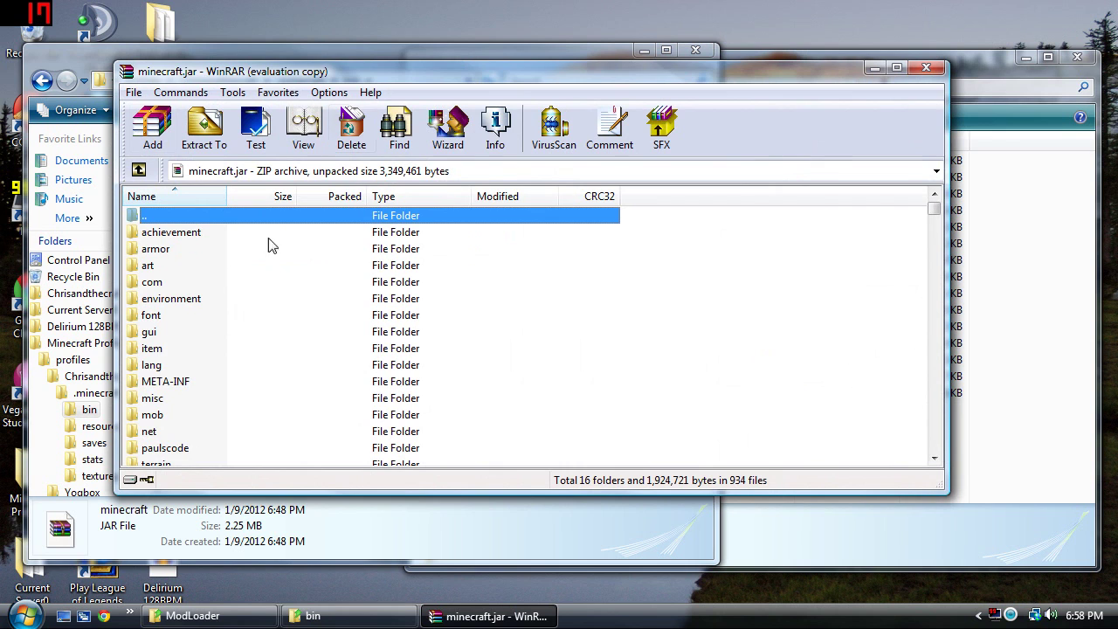
Add all the ModLoader class files to minecraft.jar with the Add and replace files update mode.
left_click(1021, 425)
left_click_drag(541, 55, 838, 79)
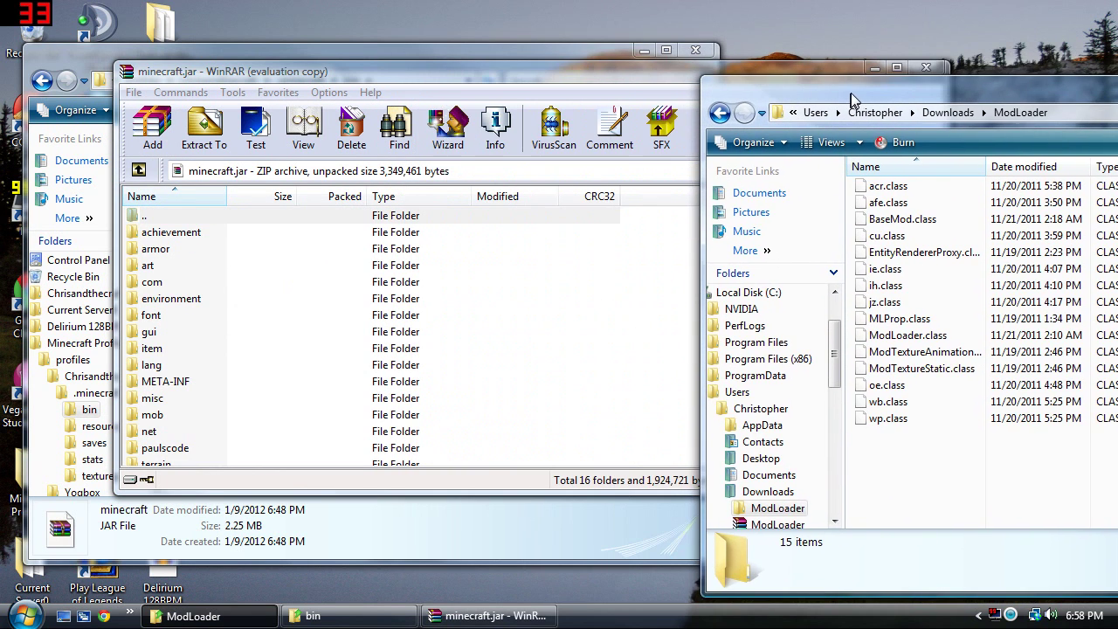
left_click_drag(917, 484, 660, 306)
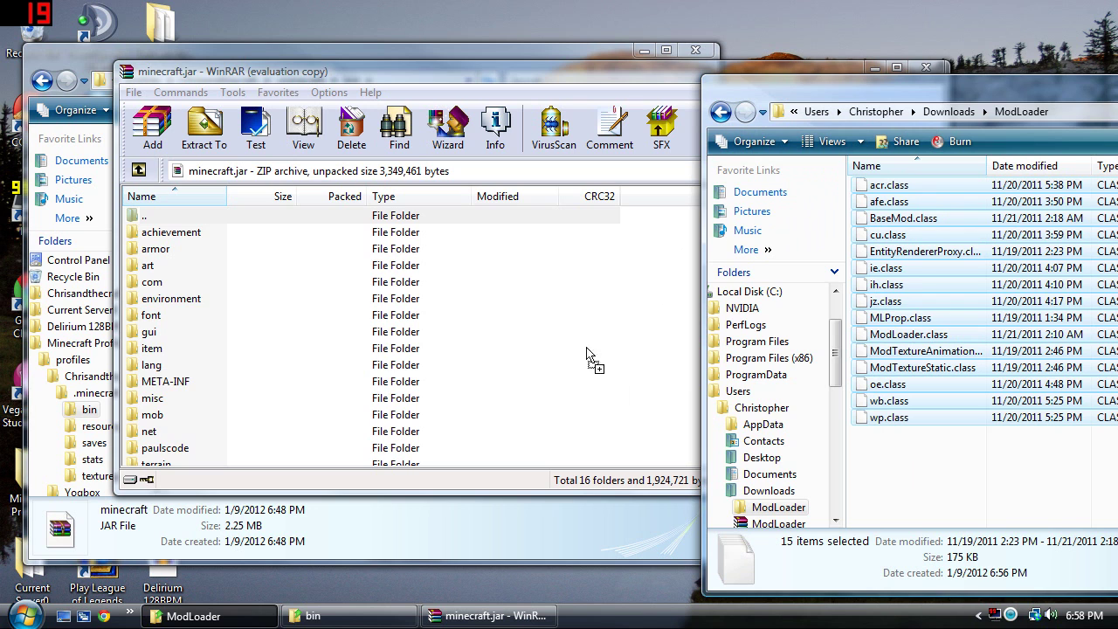
left_click_drag(566, 387, 567, 387)
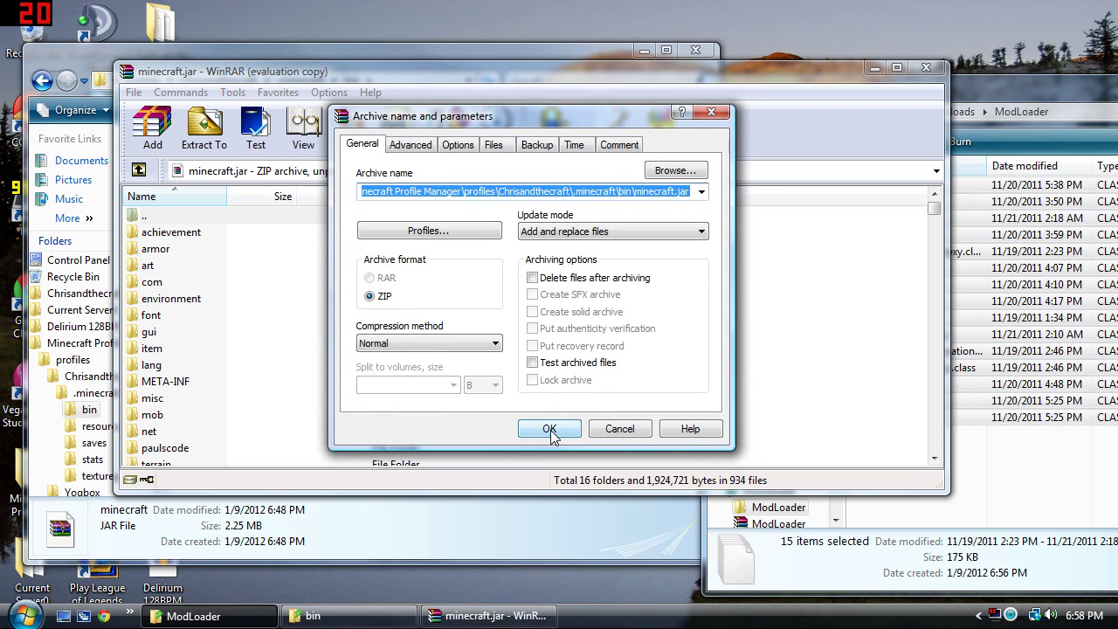
left_click(550, 429)
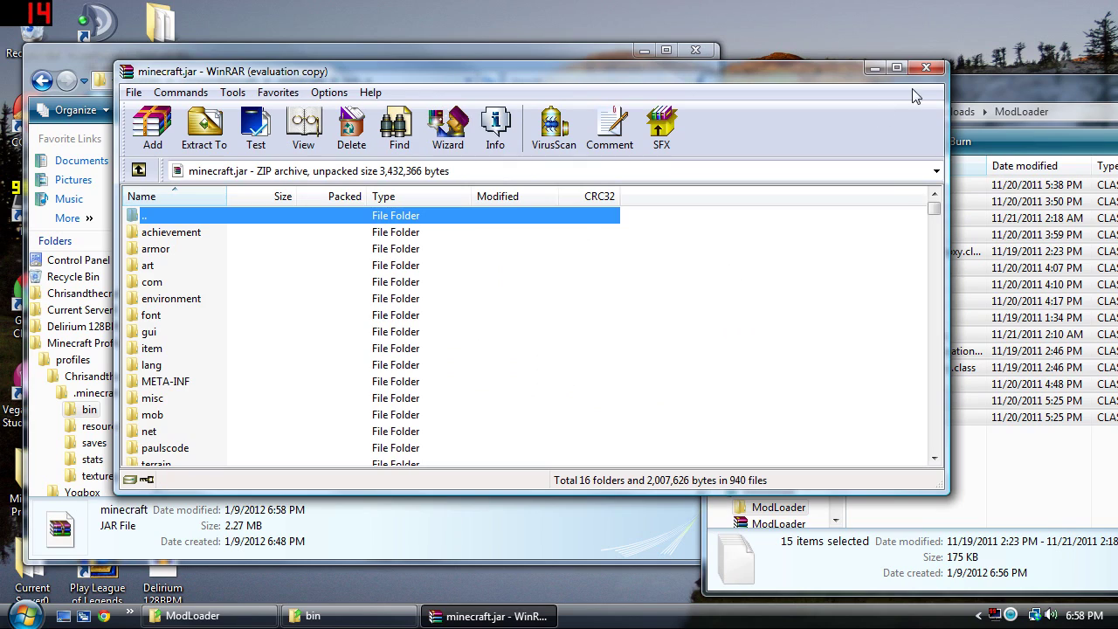
Close the archive and both folder windows, and reopen the Minecraft Profile Manager folder from the desktop.
left_click(928, 67)
left_click_drag(970, 94, 654, 83)
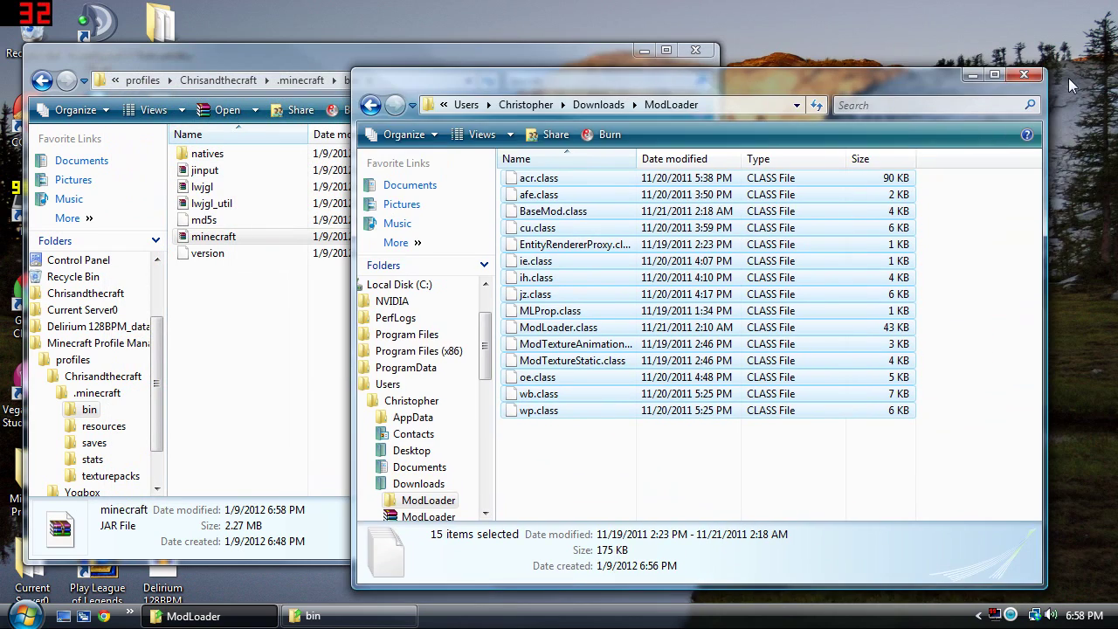
left_click(1039, 75)
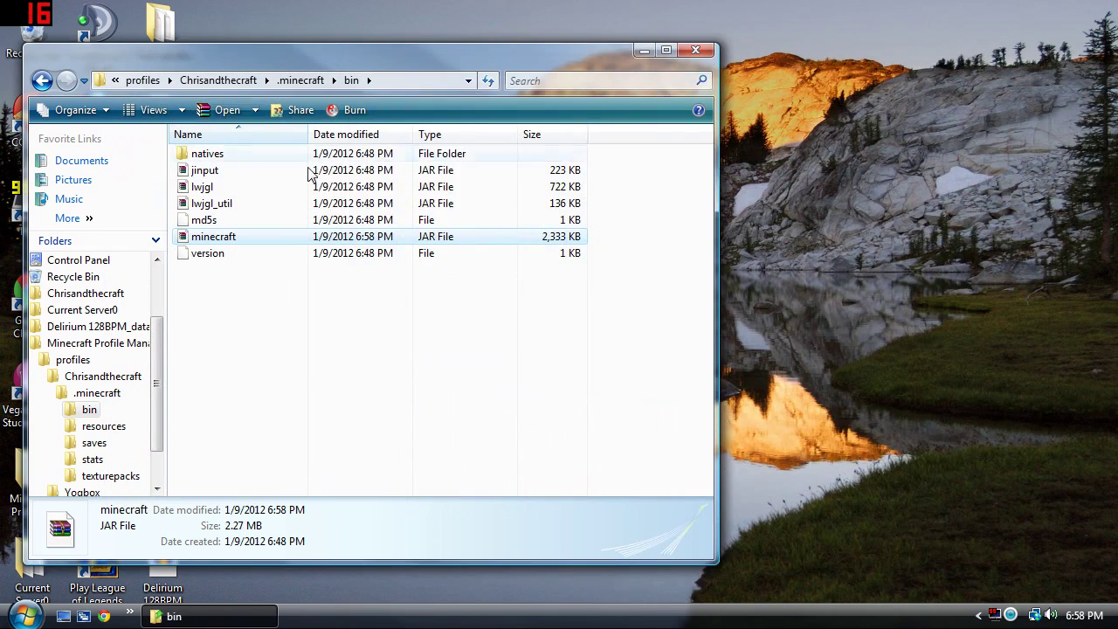
left_click(704, 55)
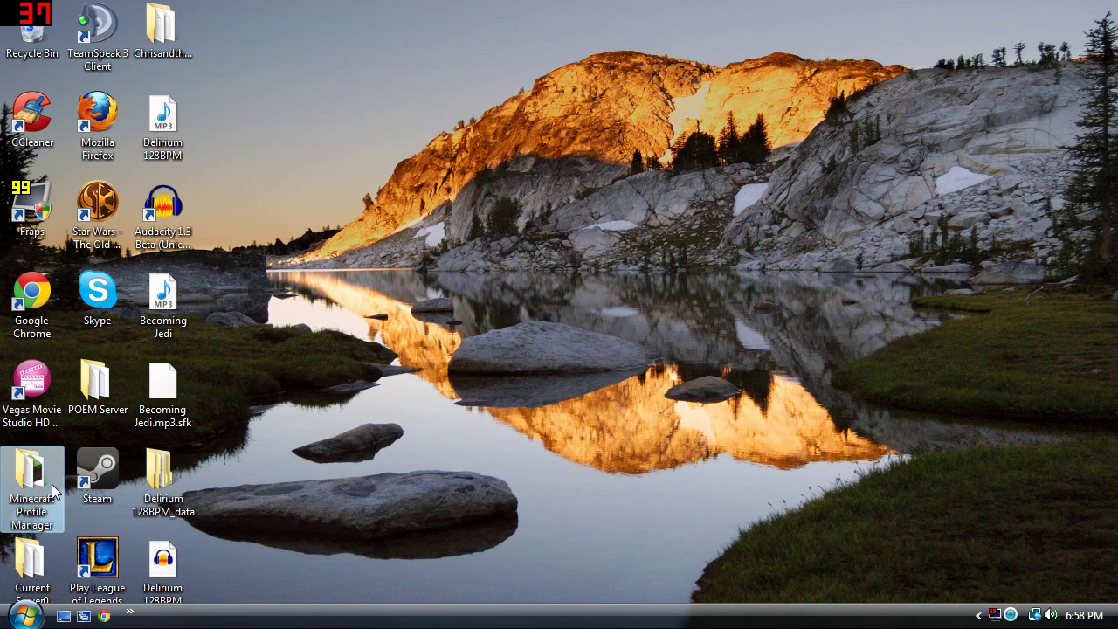
double_click(52, 492)
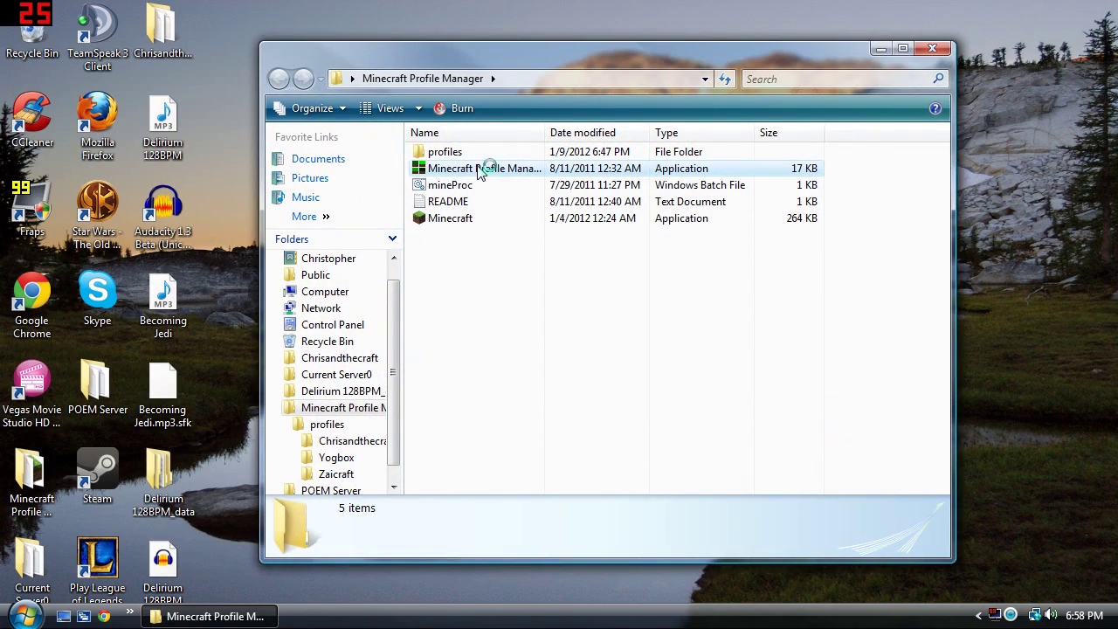
double_click(481, 168)
left_click(541, 253)
left_click(539, 274)
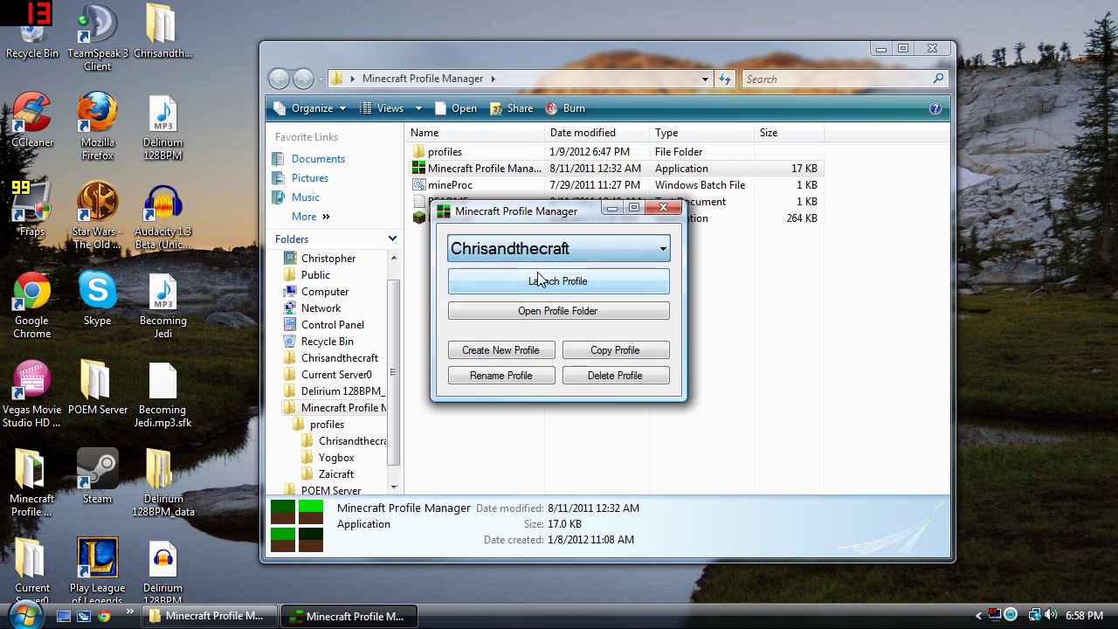
left_click(663, 209)
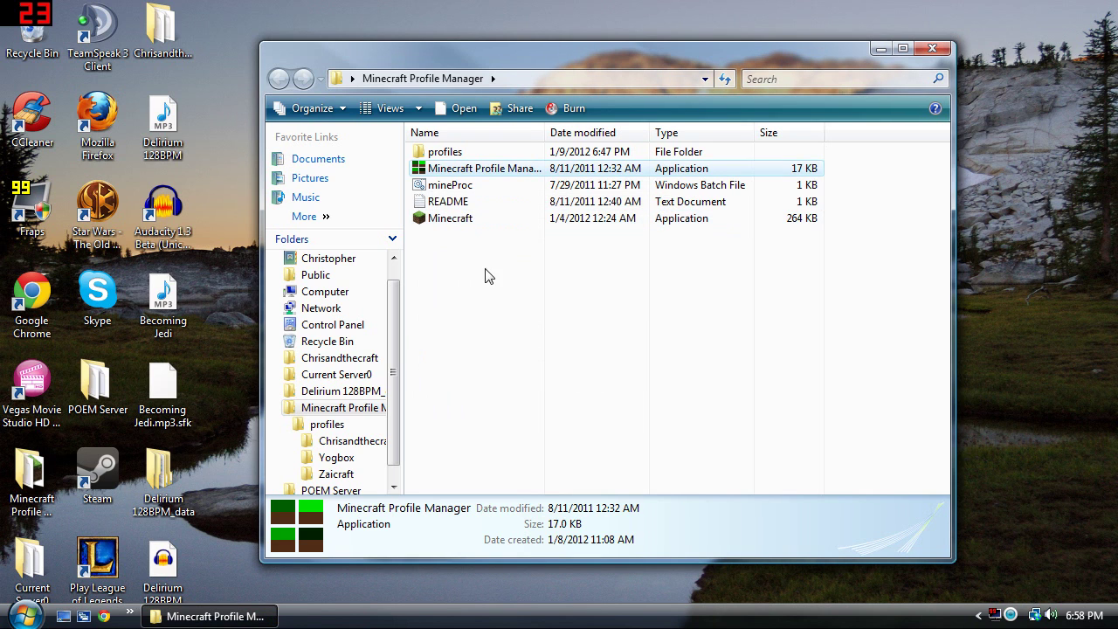
Open the .minecraft\bin folder of the Chrisandthecraft profile.
double_click(483, 153)
double_click(480, 154)
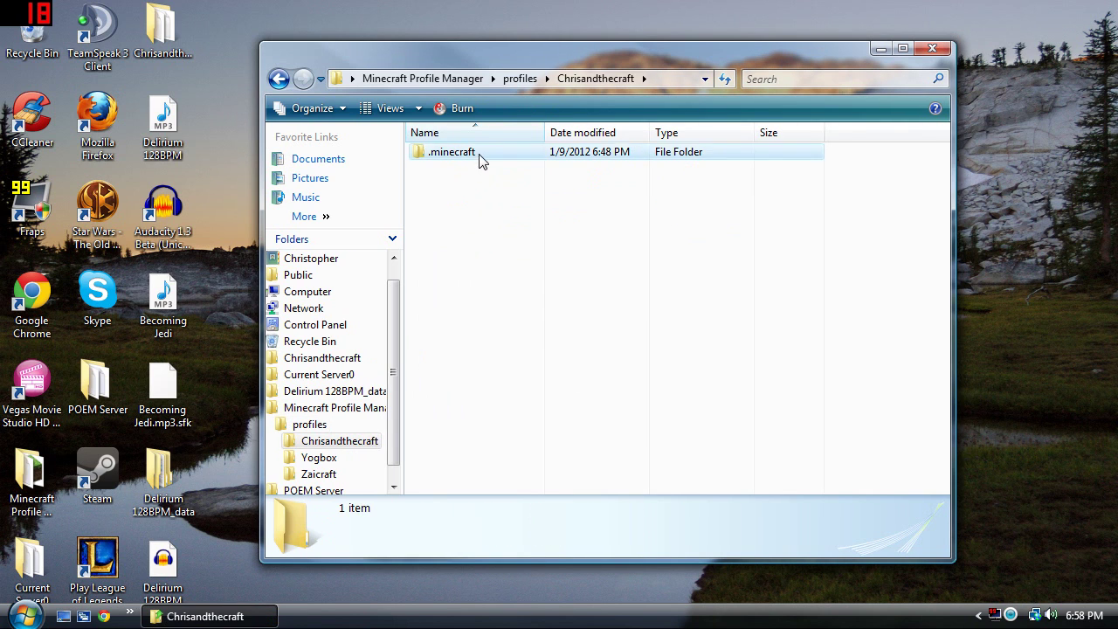
double_click(479, 153)
double_click(479, 154)
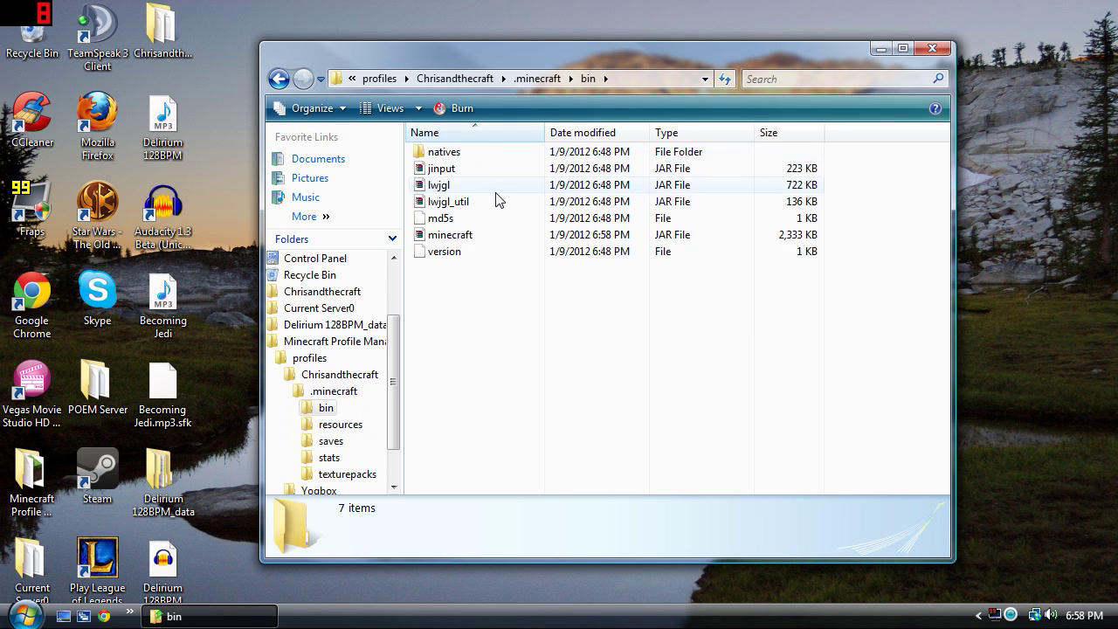
Delete the META-INF folder from the minecraft JAR file in the bin folder and close the archive.
double_click(464, 234)
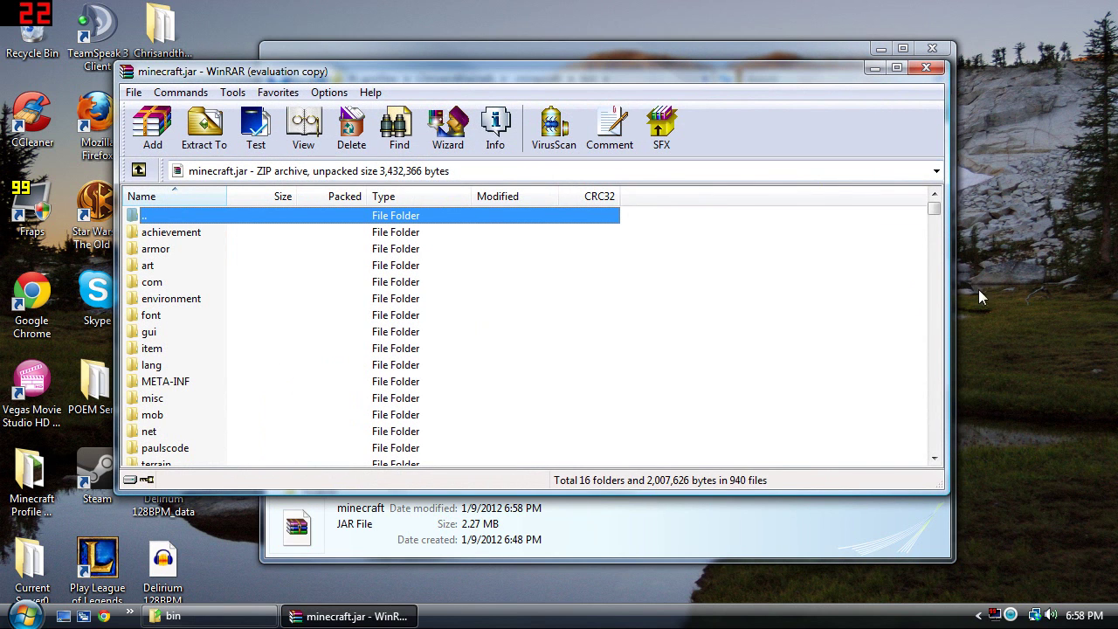
left_click(165, 385)
right_click(165, 387)
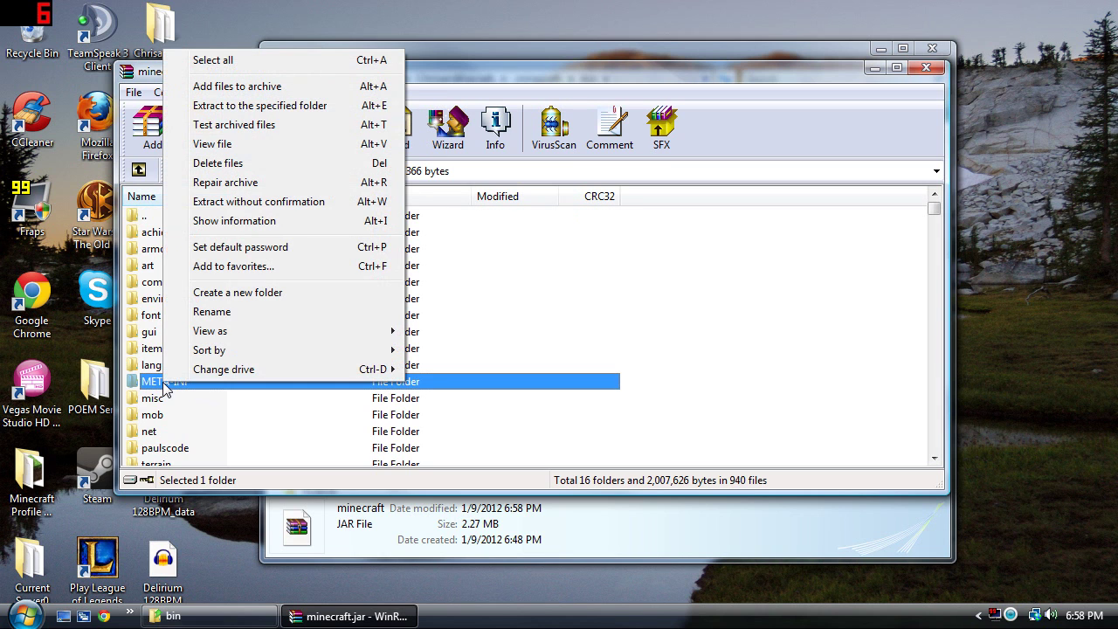
left_click(232, 163)
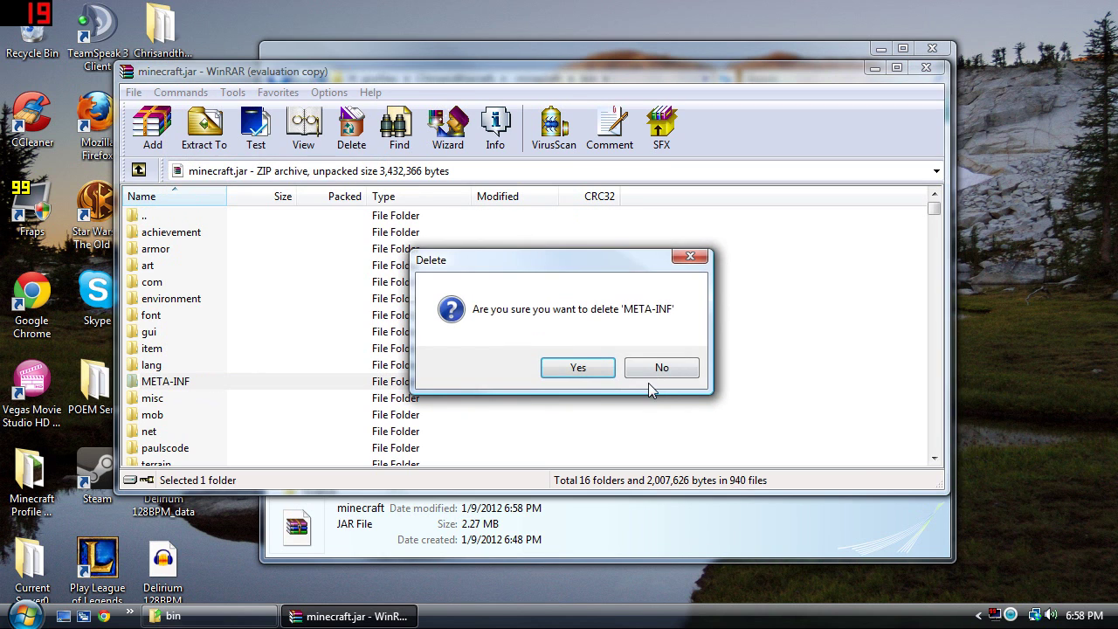
left_click(578, 367)
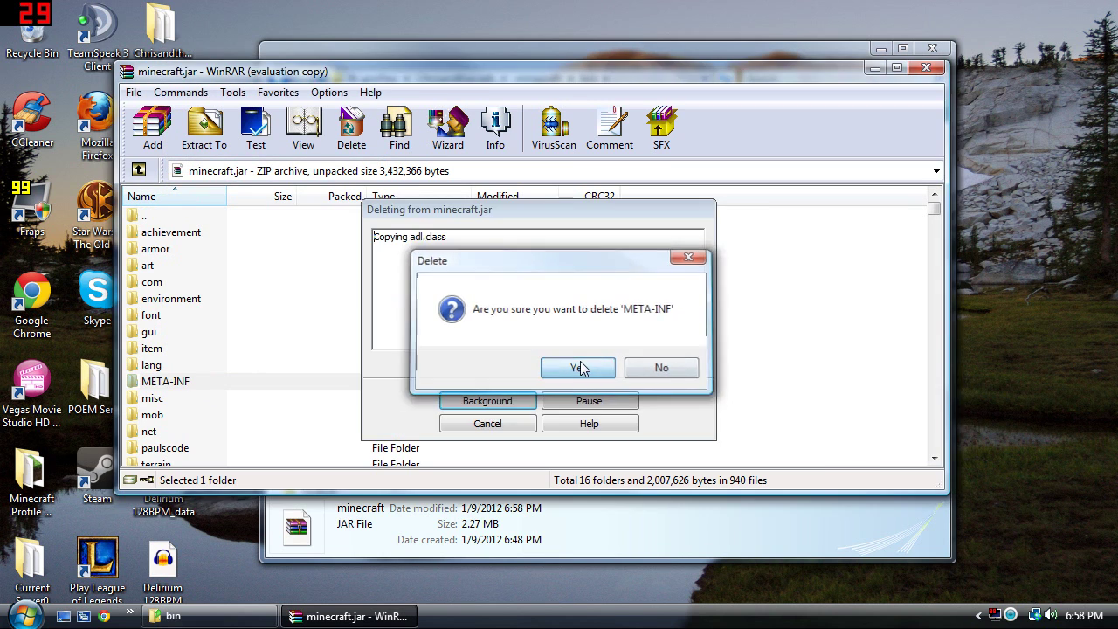
left_click(926, 68)
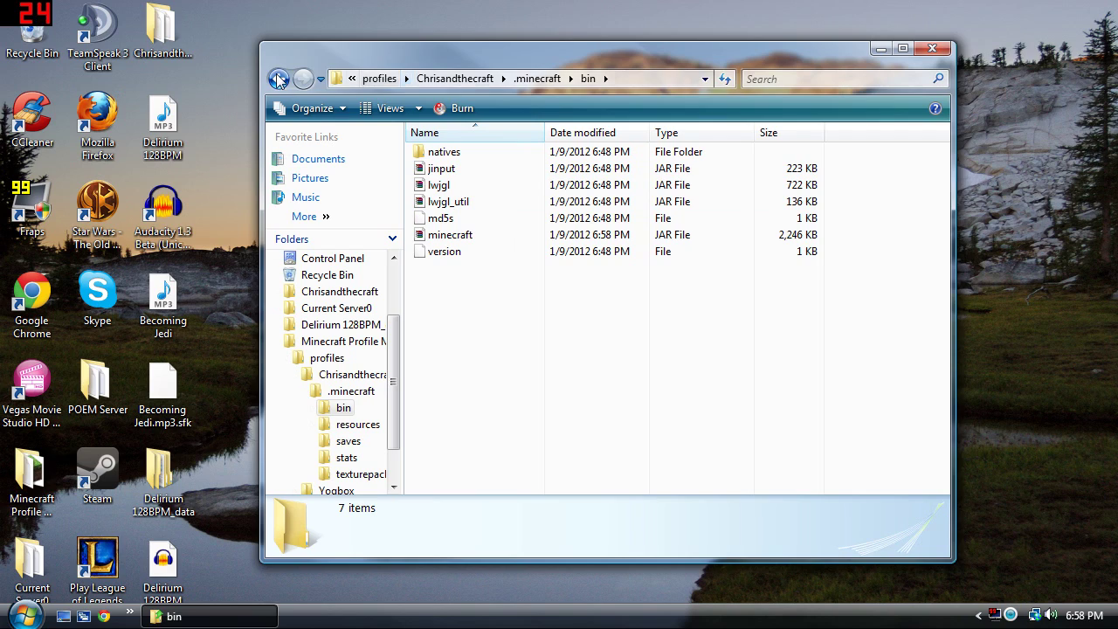
Close the bin folder and start the Minecraft Profile Manager application from its desktop folder.
left_click(934, 48)
double_click(40, 472)
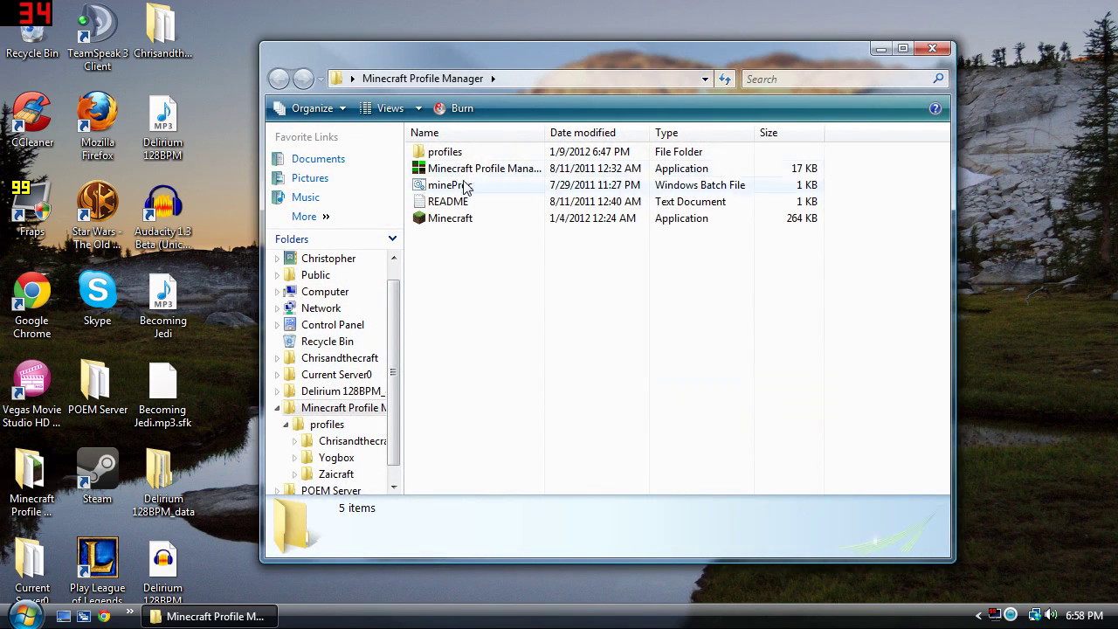
double_click(465, 170)
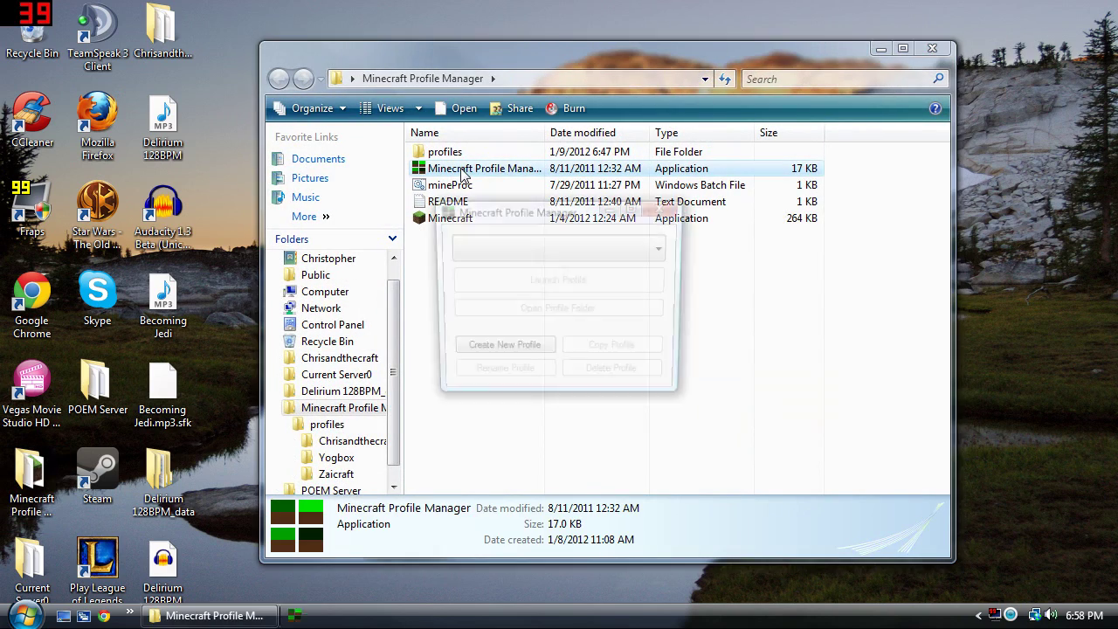
Launch the Chrisandthecraft profile and log in to Minecraft with the remembered account.
left_click(643, 252)
left_click(612, 269)
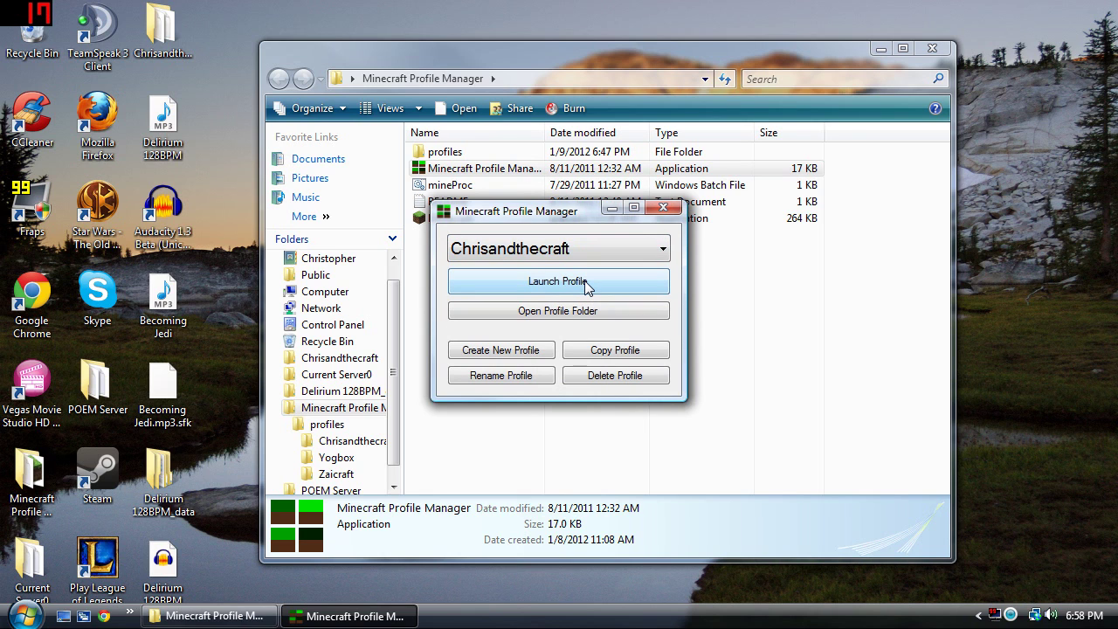
left_click(585, 286)
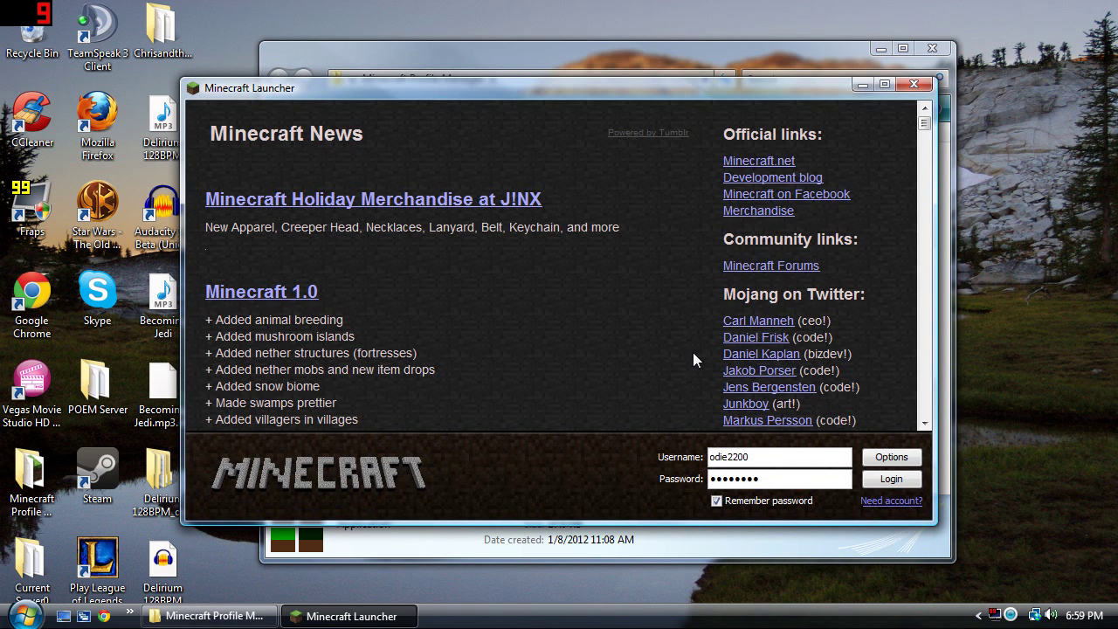
left_click(891, 481)
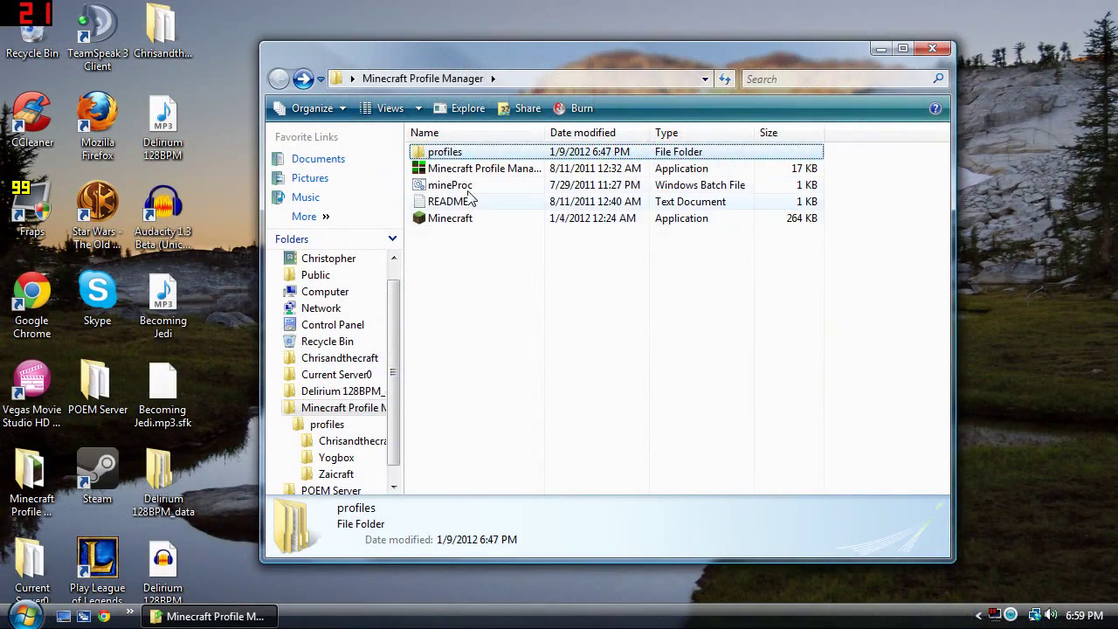
Open the Chrisandthecraft profile's .minecraft folder and check it for the mods folder and the ModLoader text file.
double_click(460, 155)
double_click(468, 155)
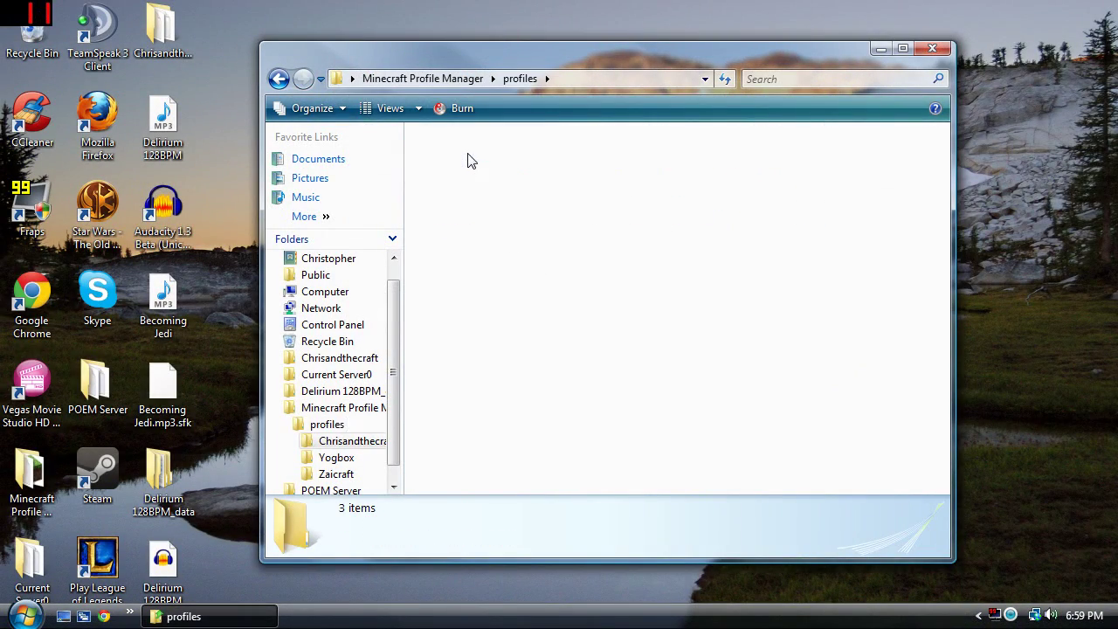
double_click(470, 156)
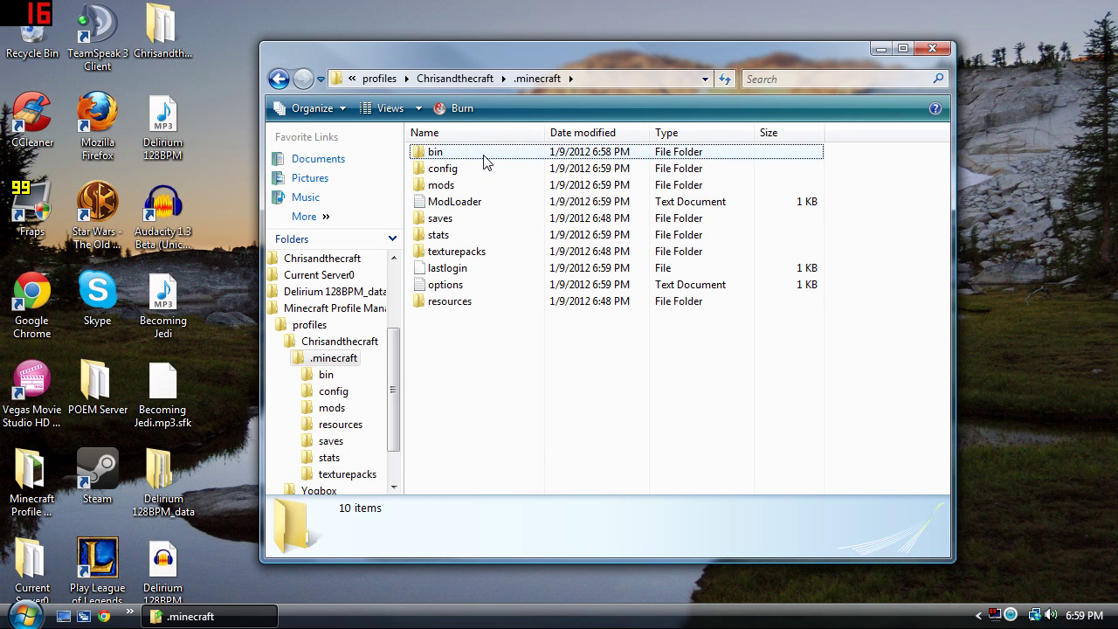
left_click(460, 187)
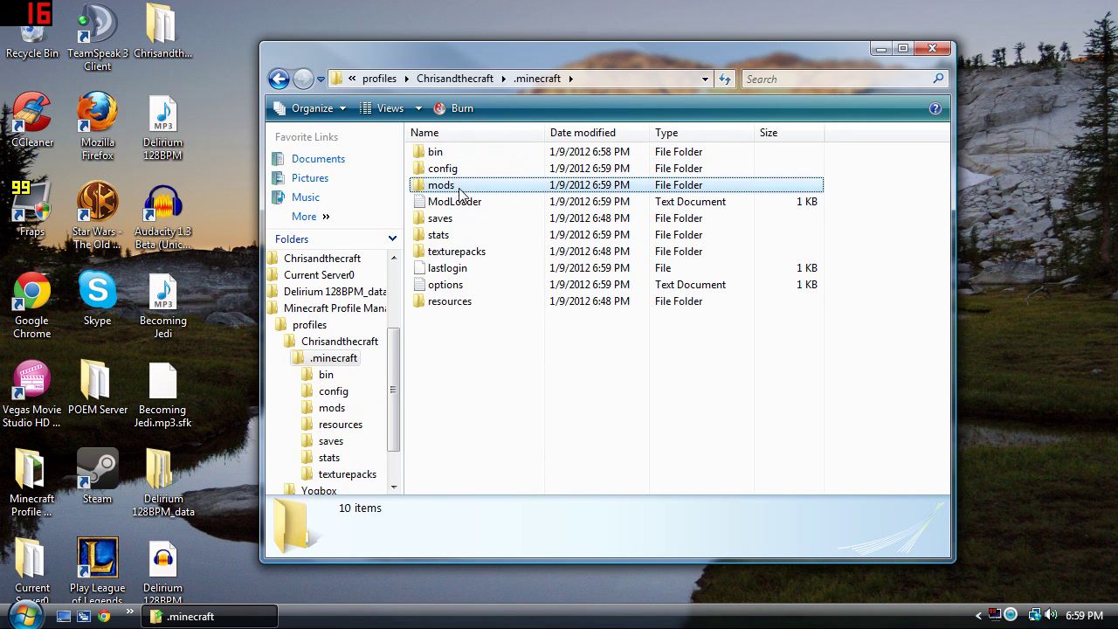
left_click(465, 203)
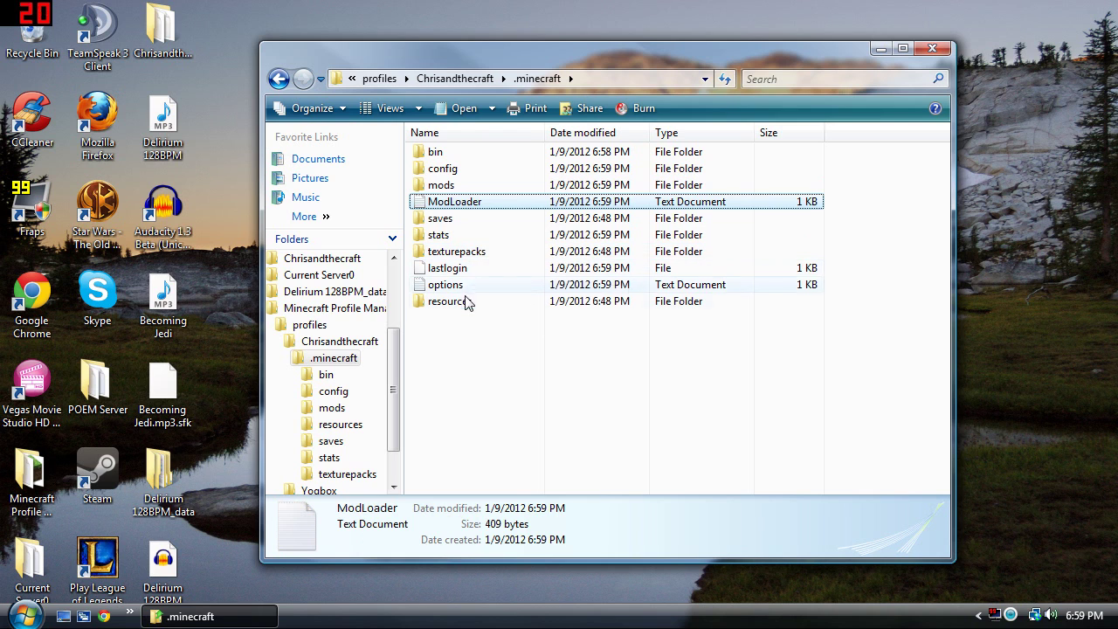
left_click(454, 187)
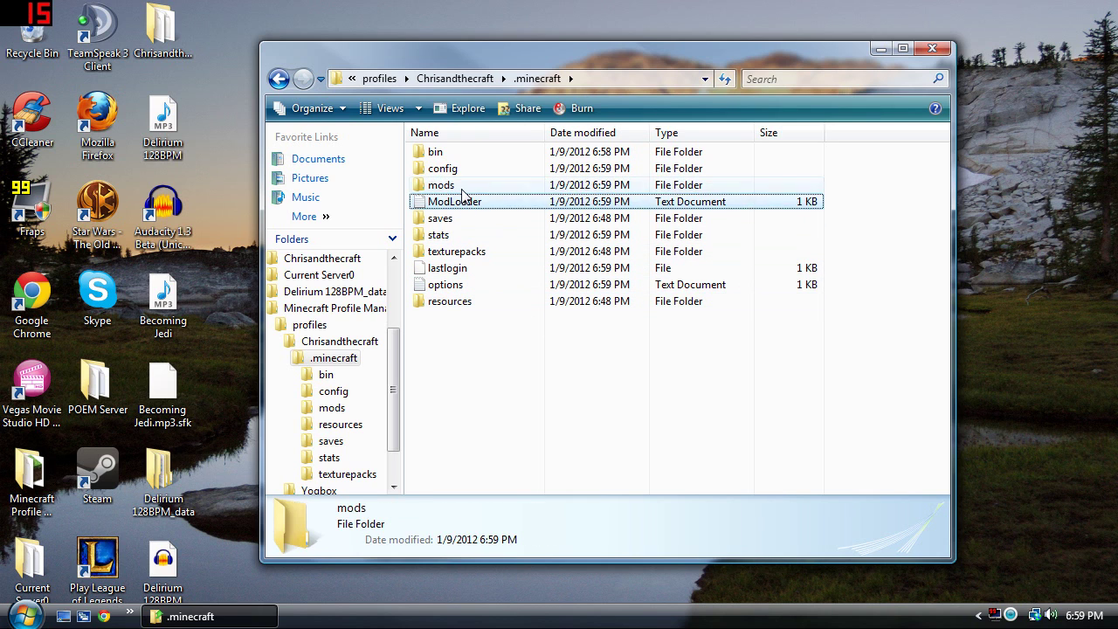
left_click(463, 202)
key("Up")
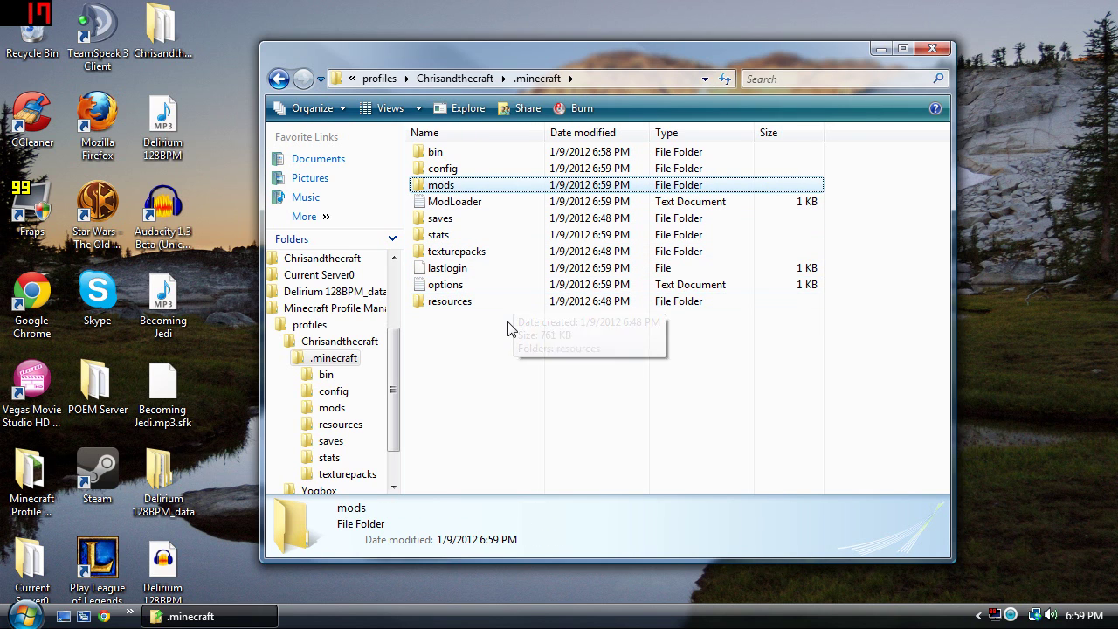